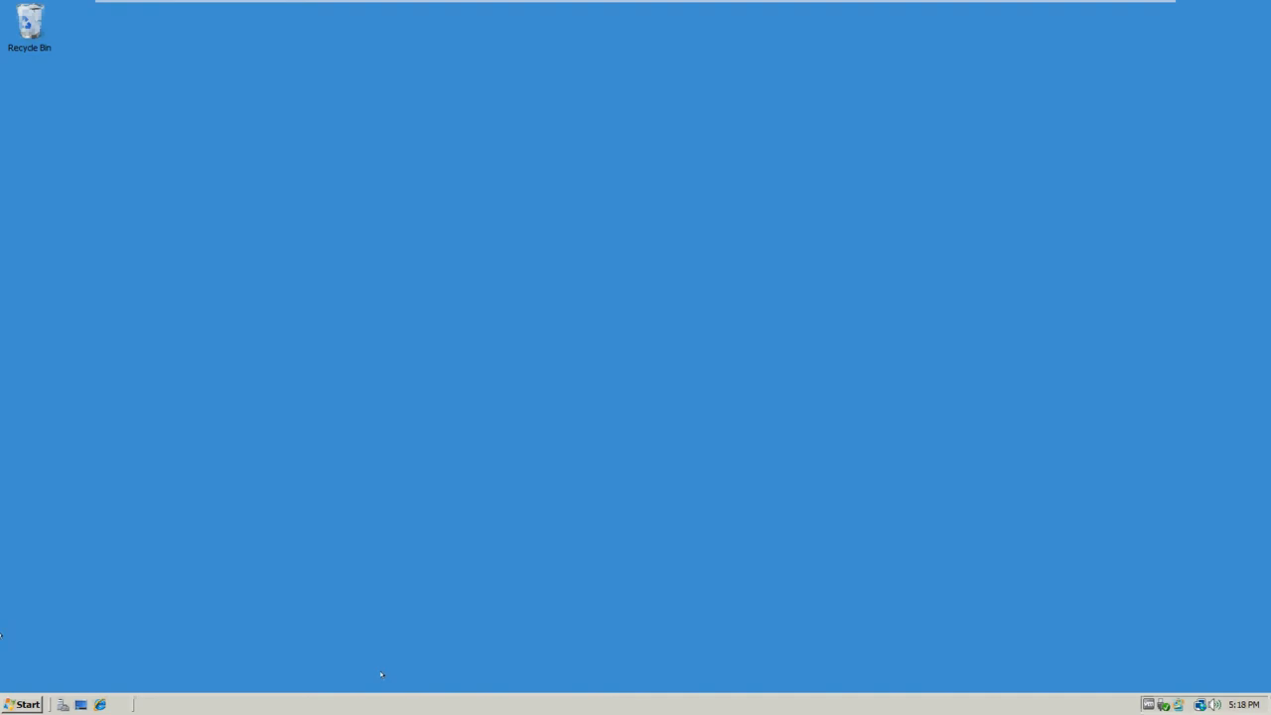
Step: Create a new folder named JDJ in the root of Local Disk (C:)
key("super")
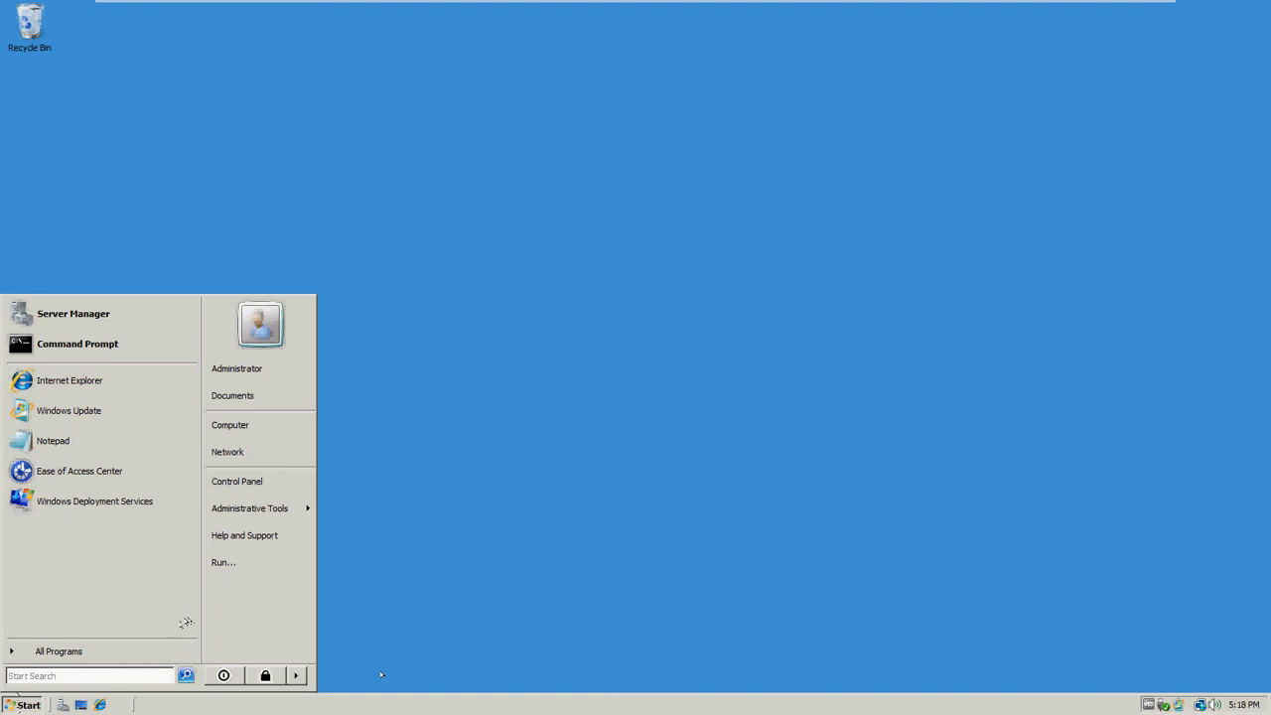
left_click(241, 426)
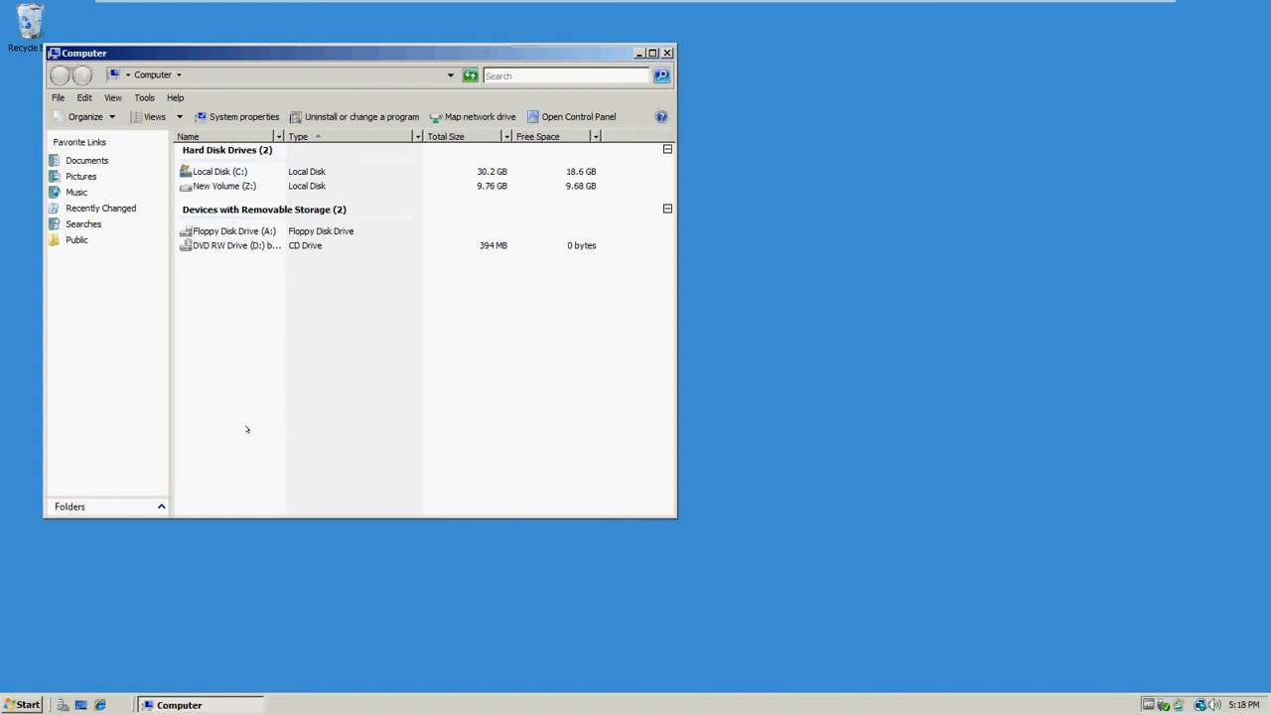
double_click(242, 170)
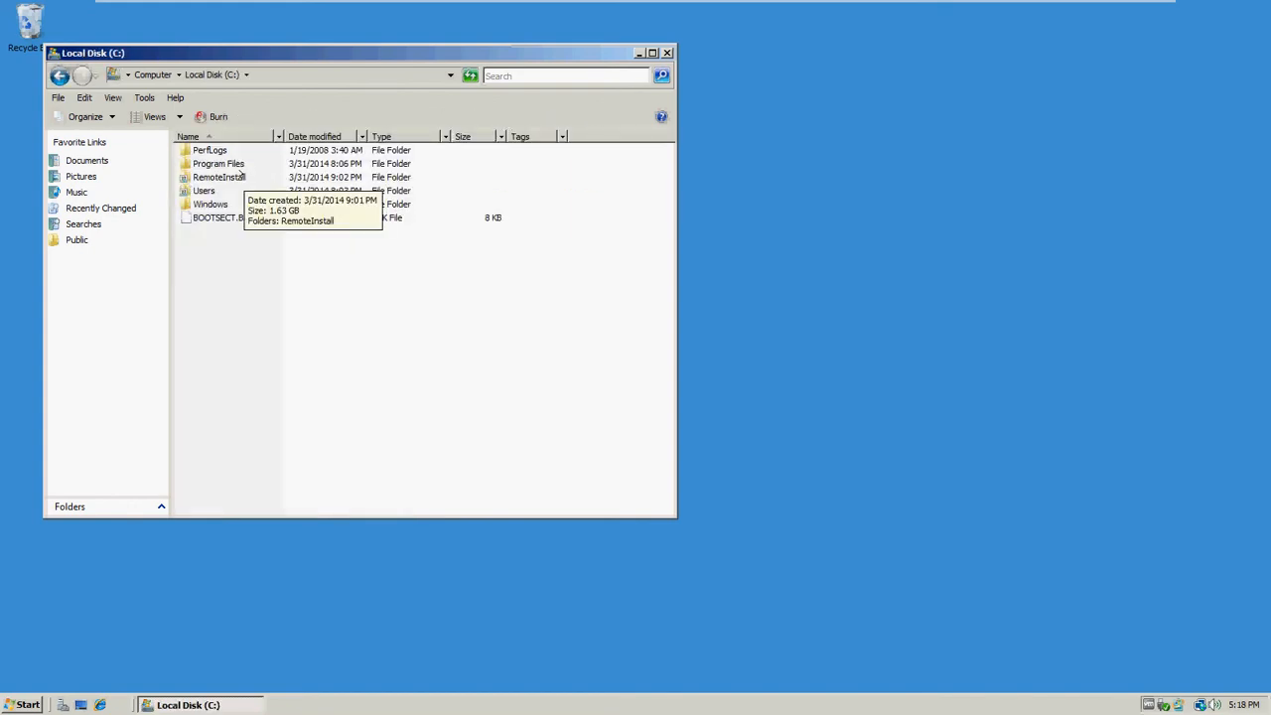
left_click(57, 97)
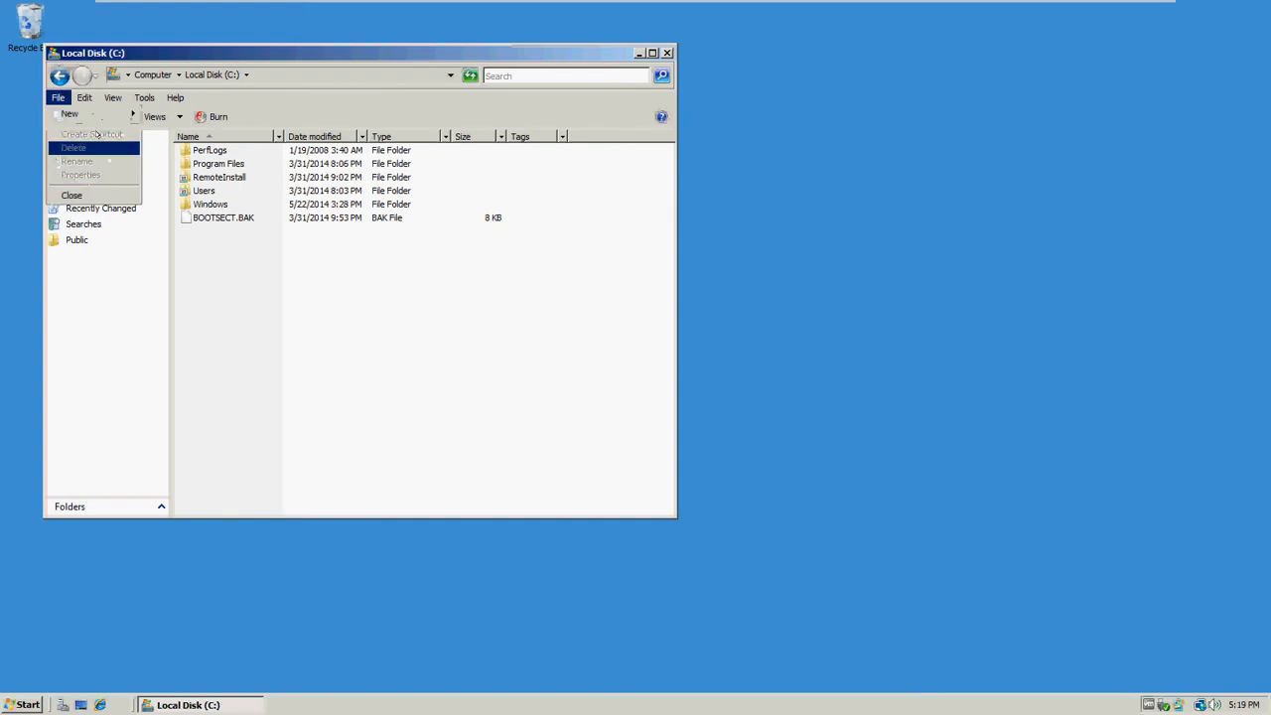
mouse_move(102, 117)
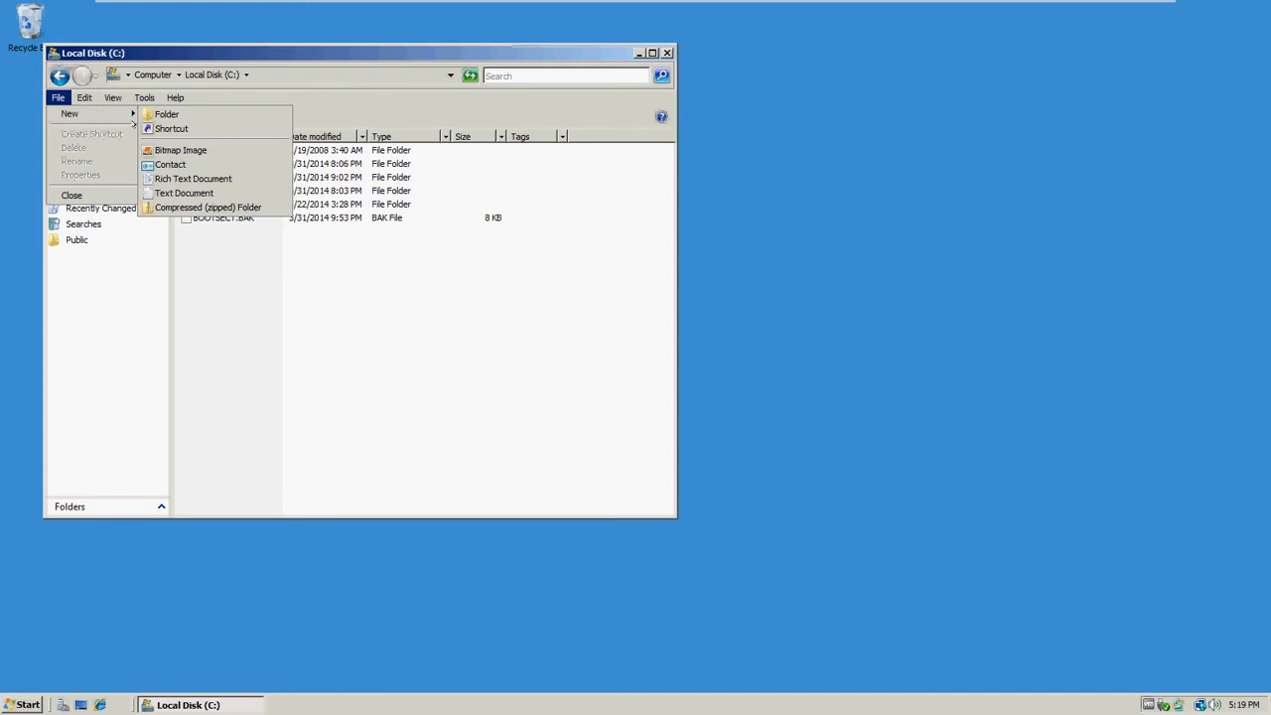
left_click(167, 115)
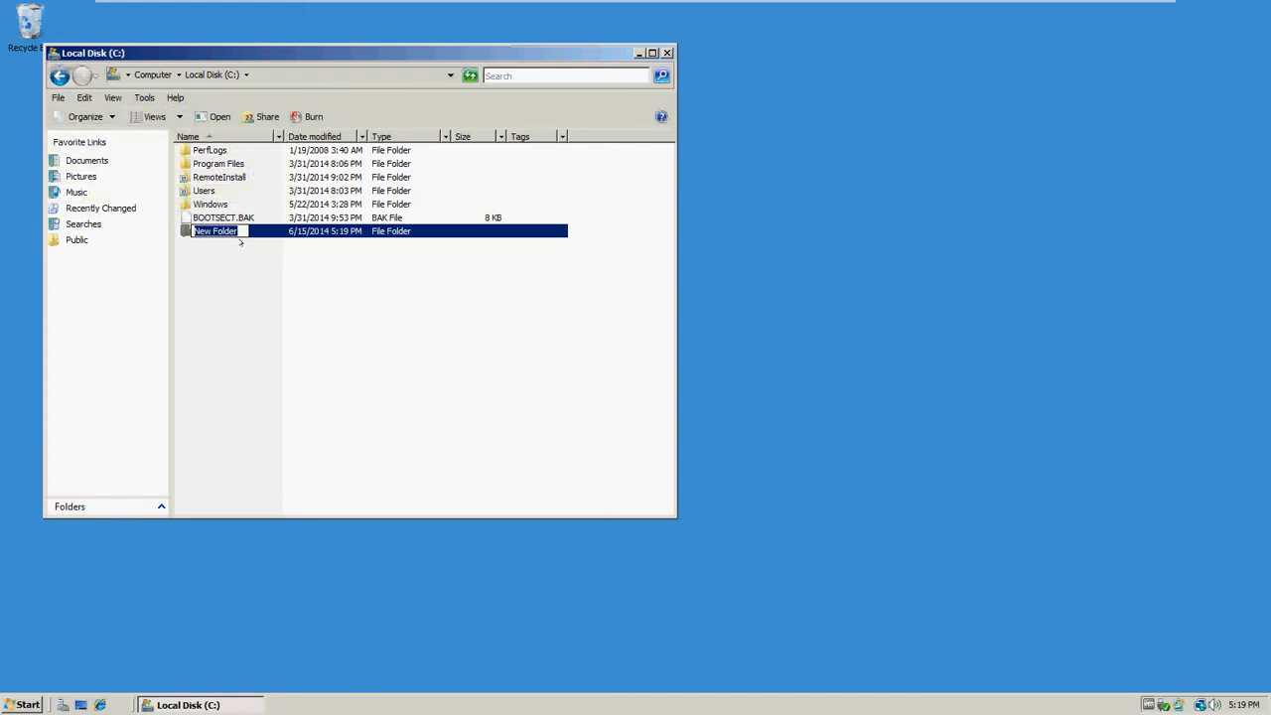
type("JDJ")
key("Return")
left_click(126, 157)
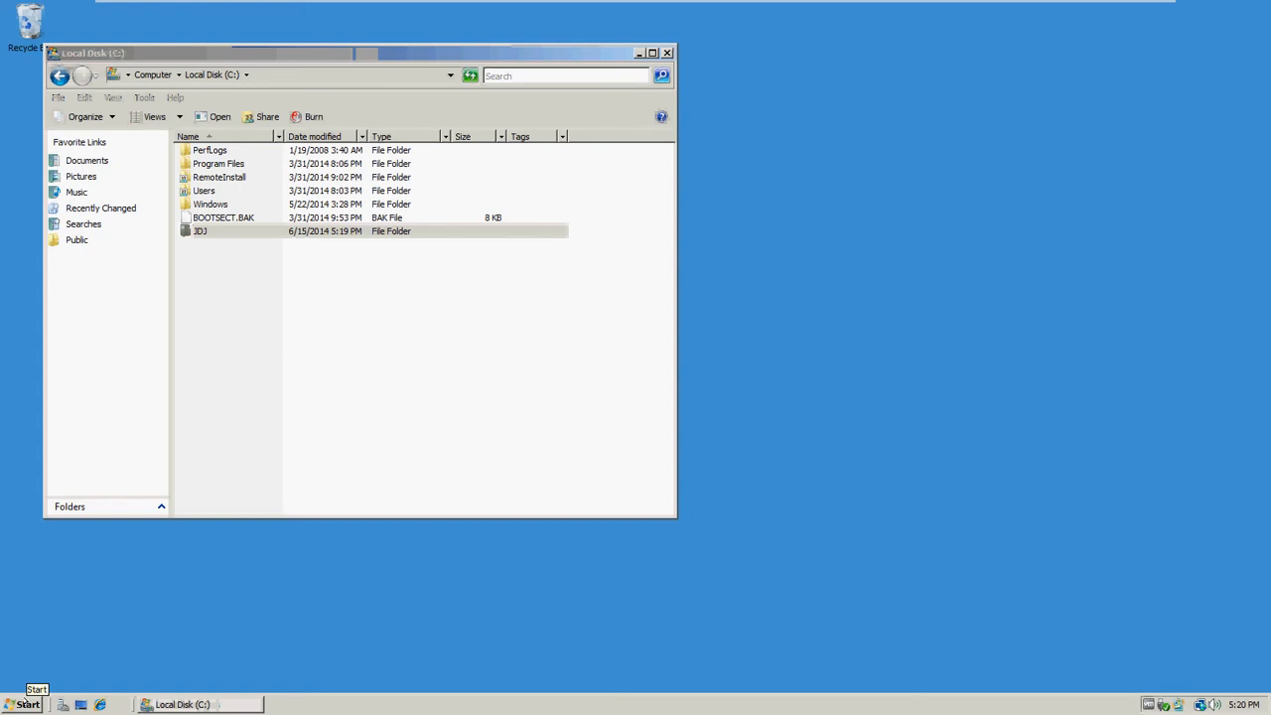
Step: Find and open Disk Management, and display the volumes of the local computer
left_click(22, 703)
type("disk")
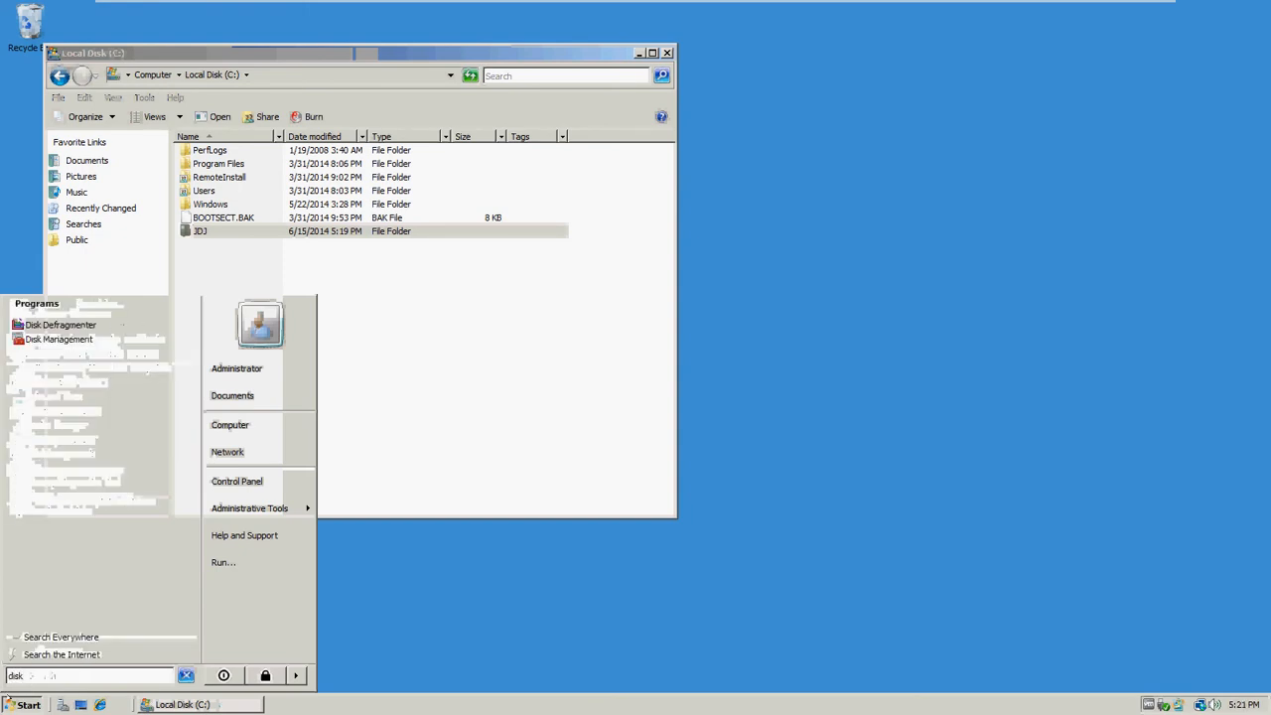
left_click(62, 340)
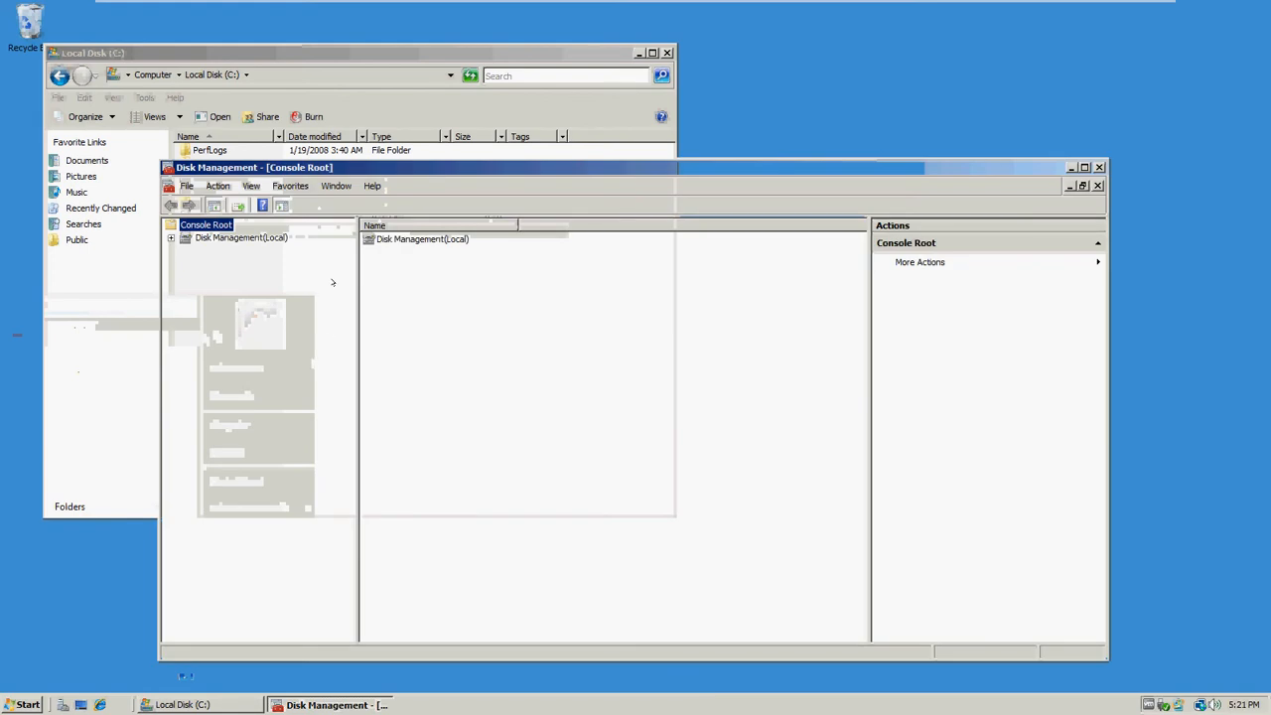
left_click(416, 240)
right_click(415, 239)
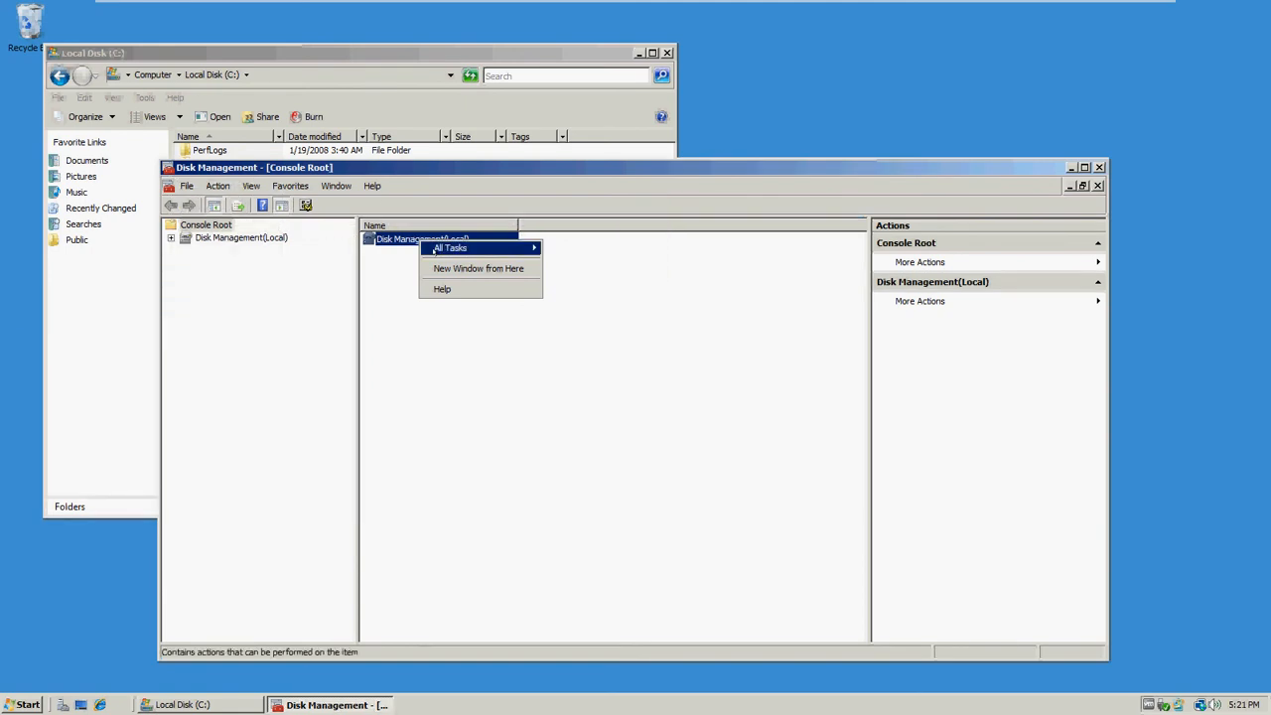
left_click(274, 289)
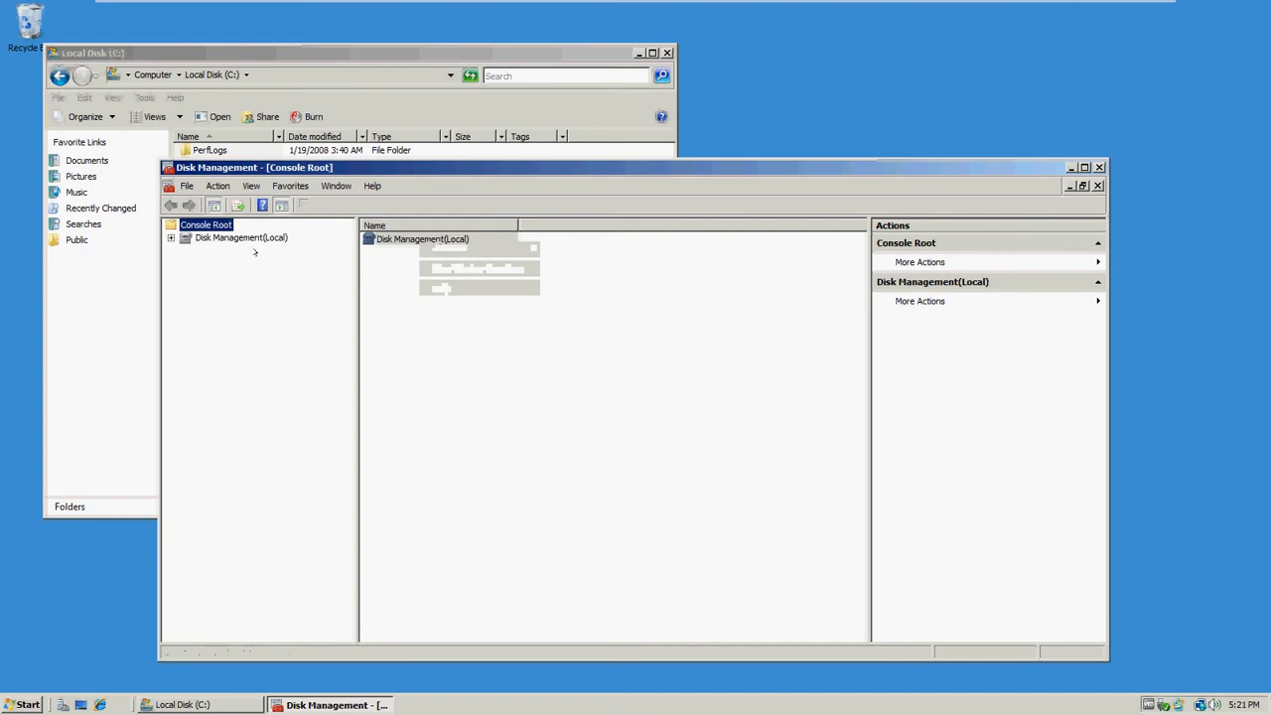
left_click(263, 239)
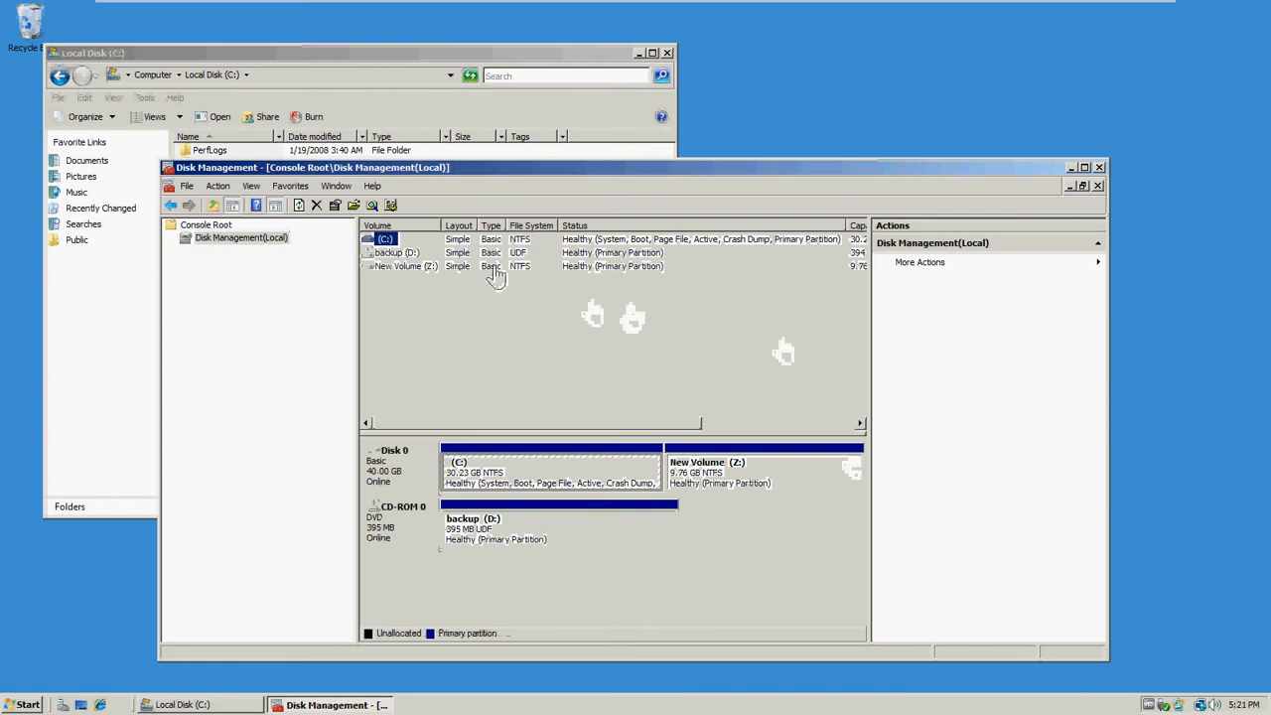
Step: Add a mount path to the backup (D:) volume, using the empty NTFS folder C:\JDJ
left_click(385, 254)
right_click(387, 254)
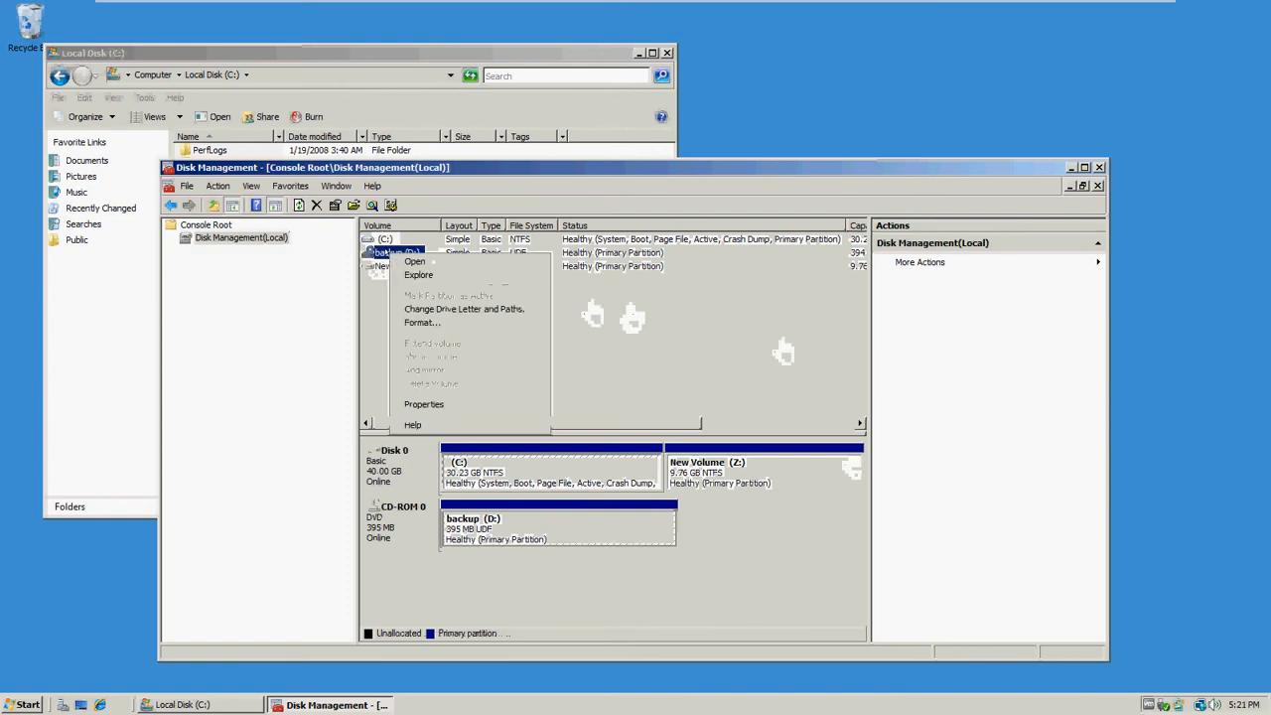
left_click(446, 309)
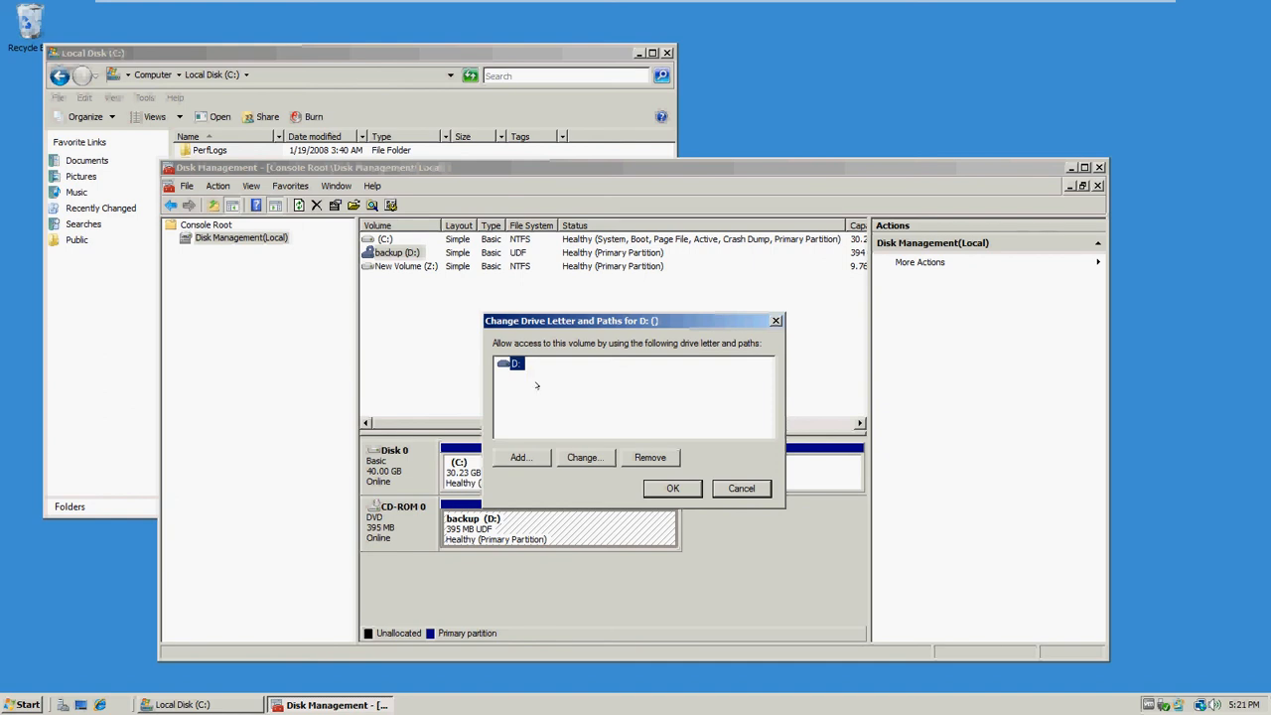
left_click(514, 456)
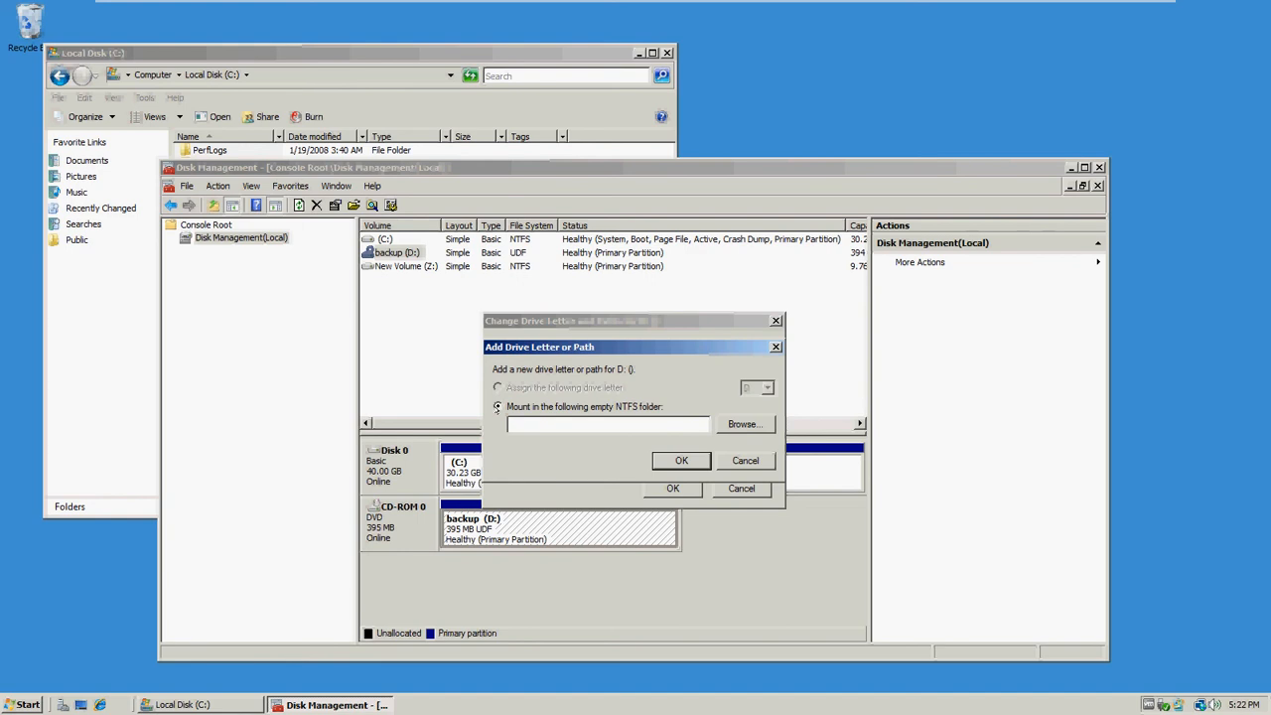
left_click(719, 423)
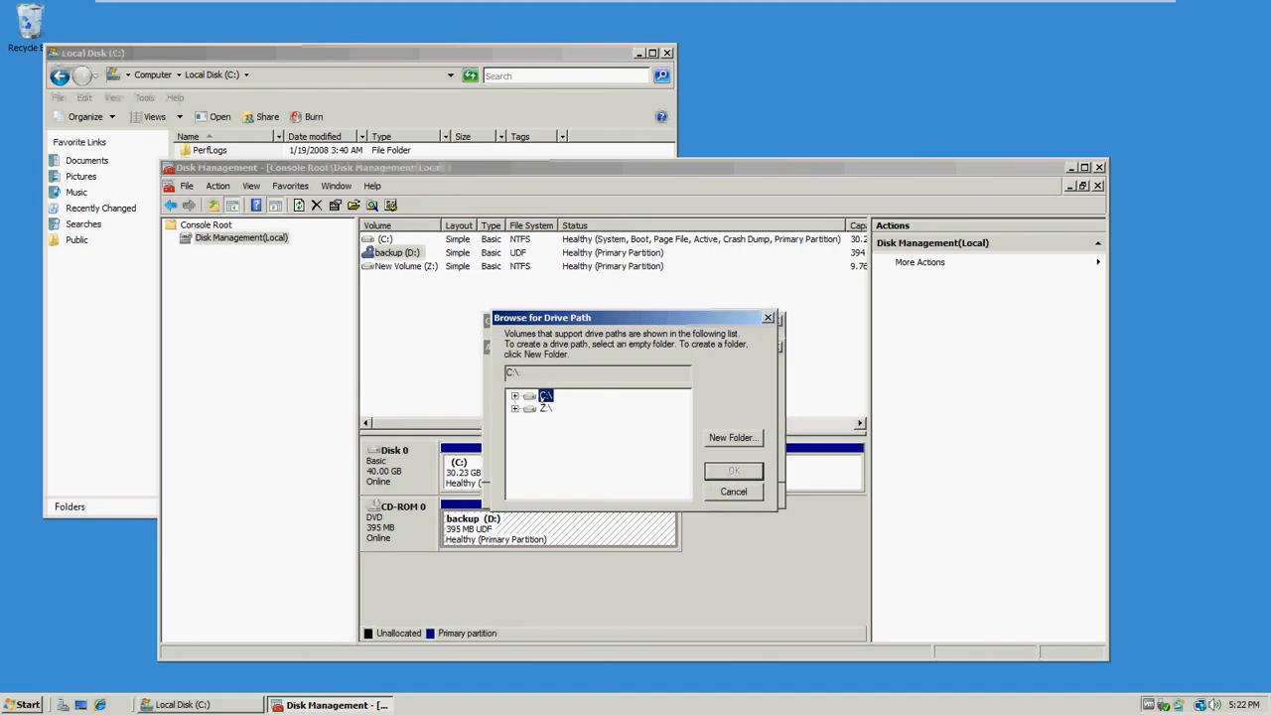
double_click(545, 396)
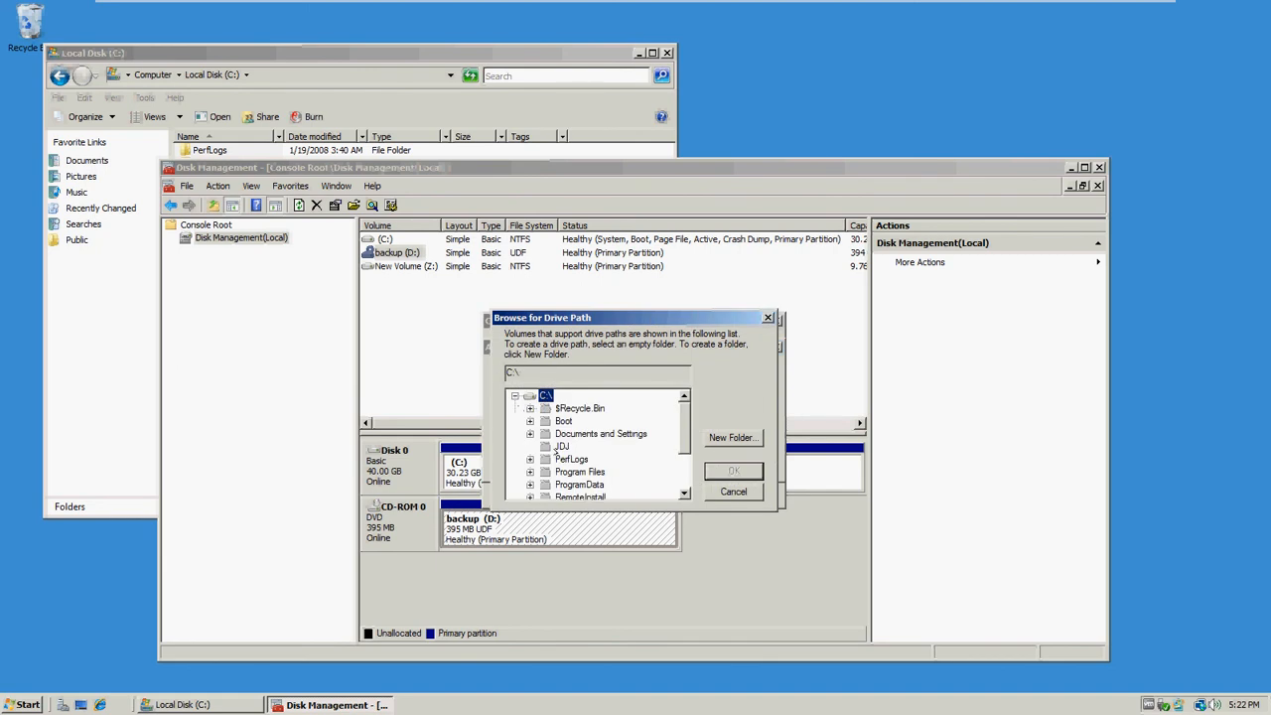
left_click(562, 447)
left_click(731, 470)
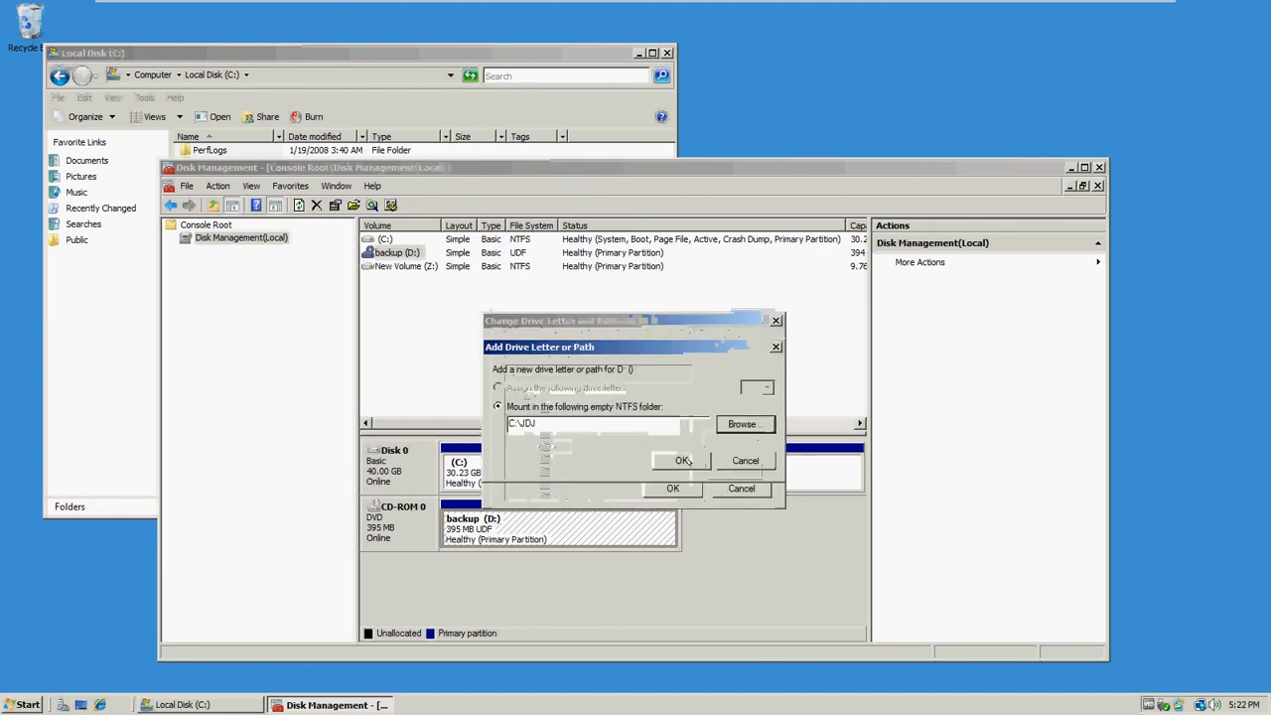
left_click(684, 461)
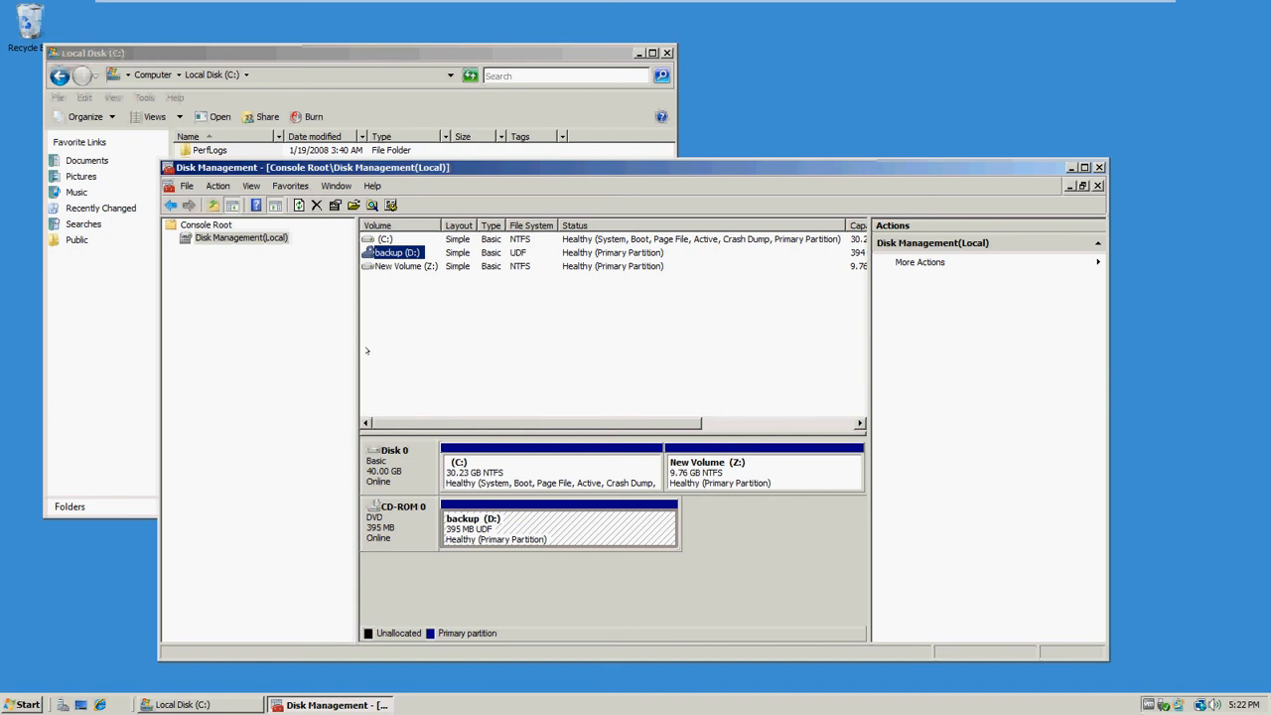
Step: Reload Local Disk (C:) in the file browser, examine the contents of the mounted JDJ folder, and return to the drive's root
left_click(370, 239)
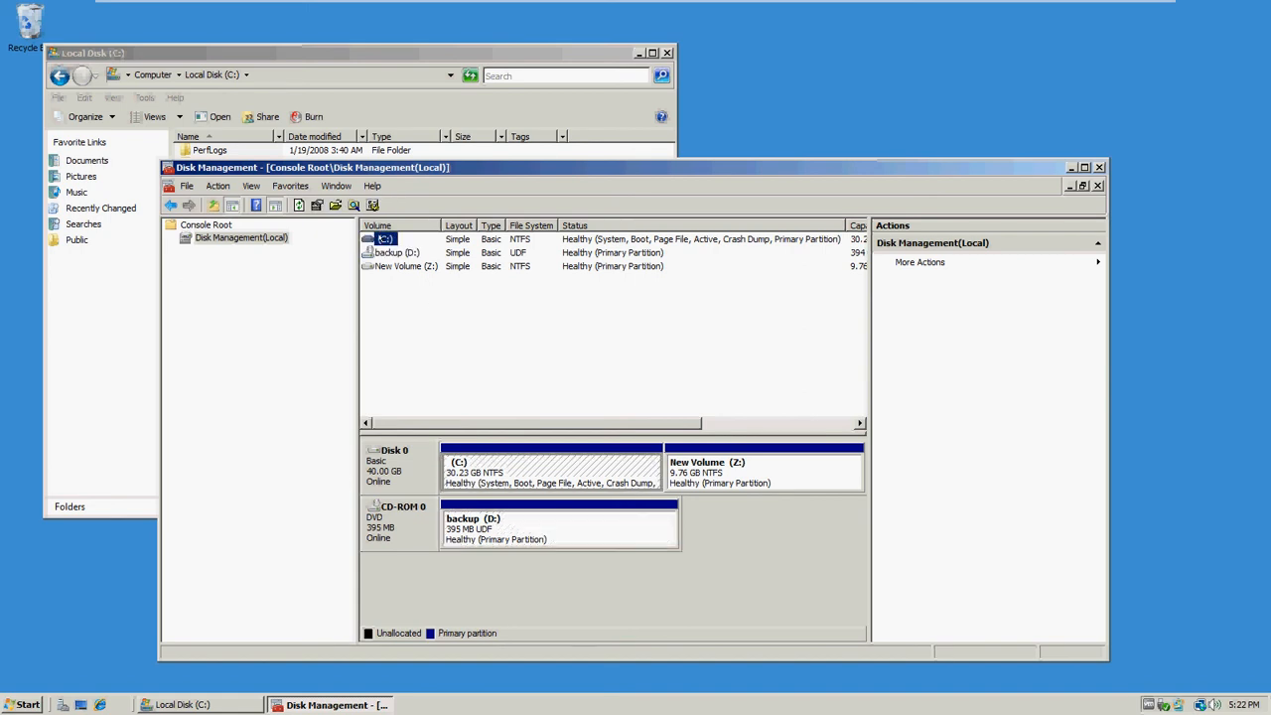
left_click(412, 99)
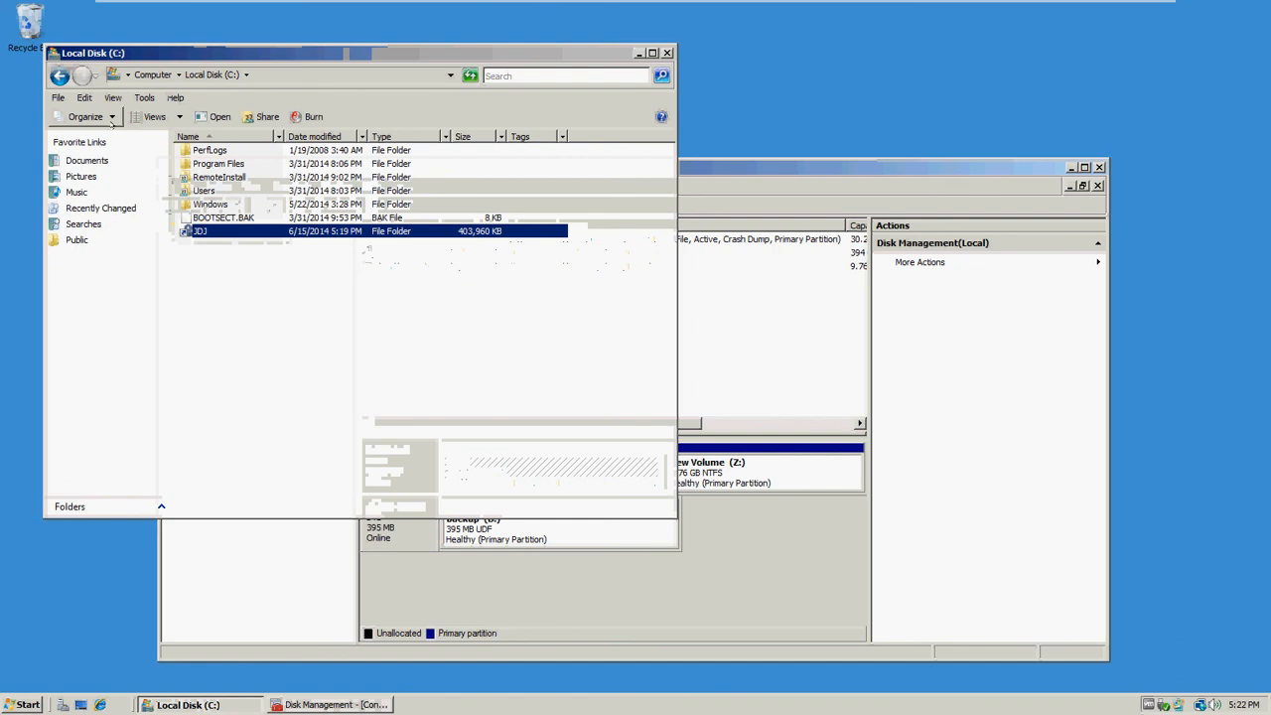
left_click(60, 76)
double_click(235, 169)
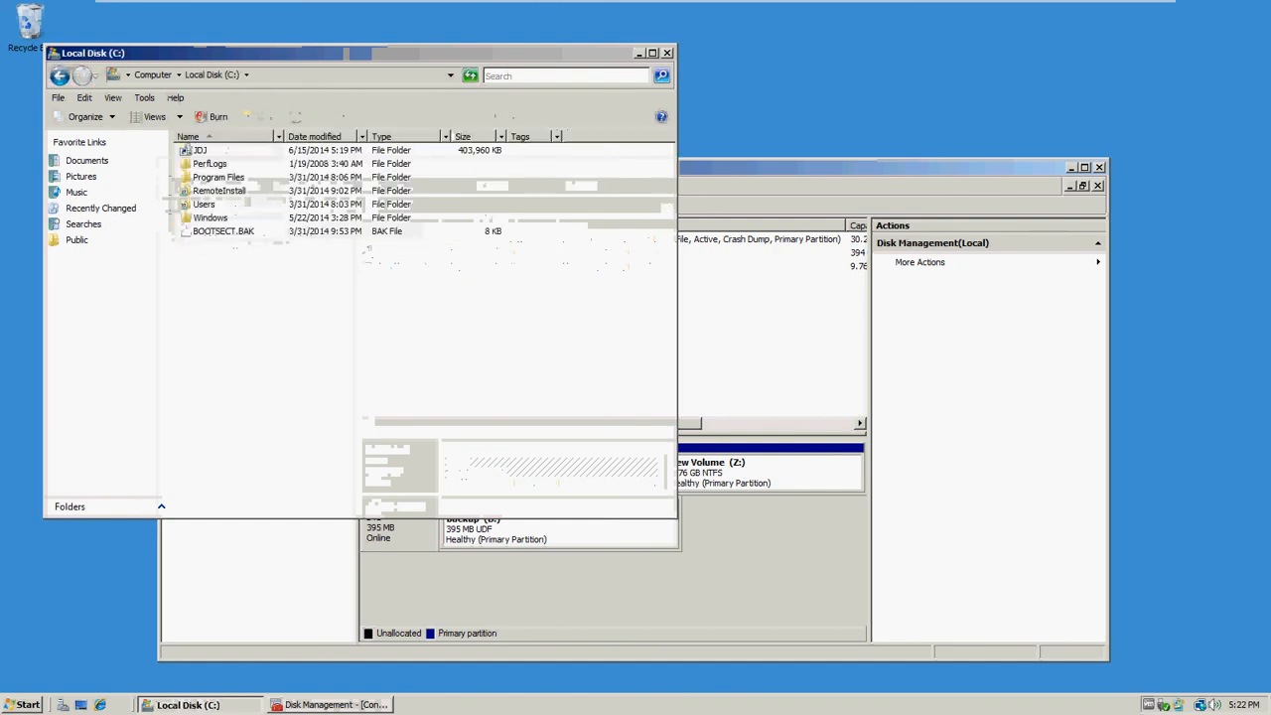
left_click(188, 149)
double_click(188, 149)
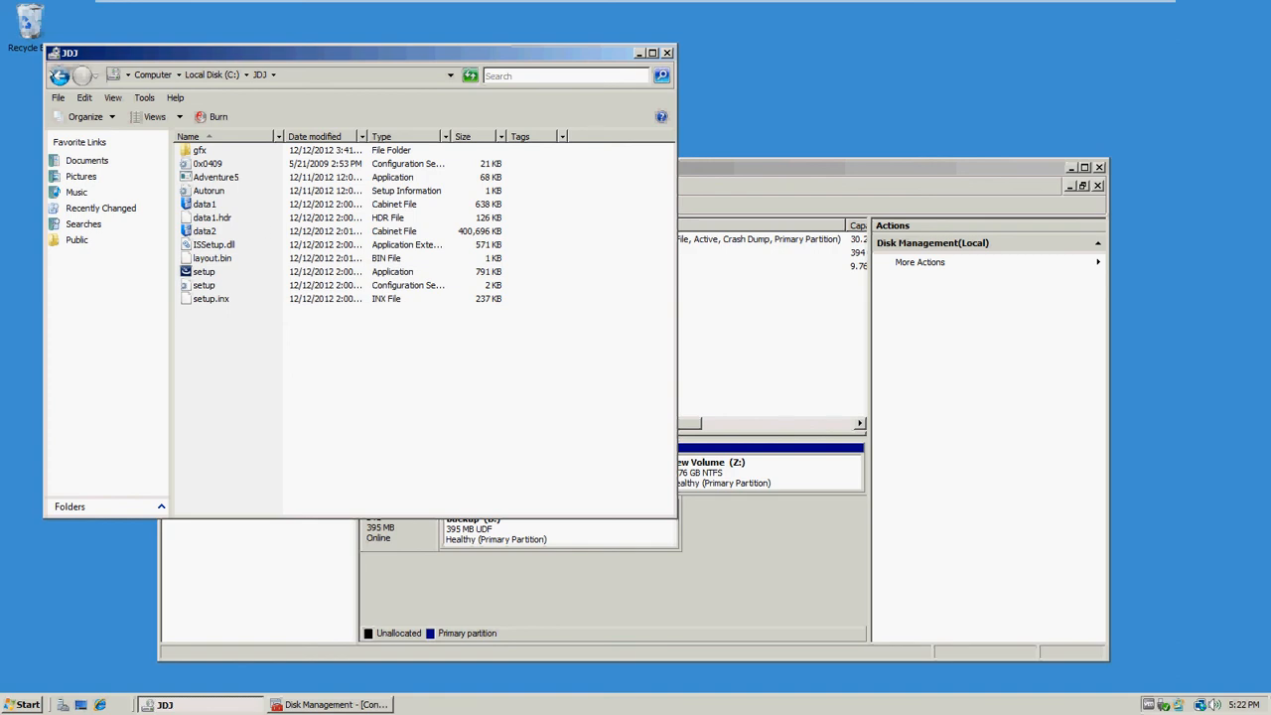
left_click(60, 76)
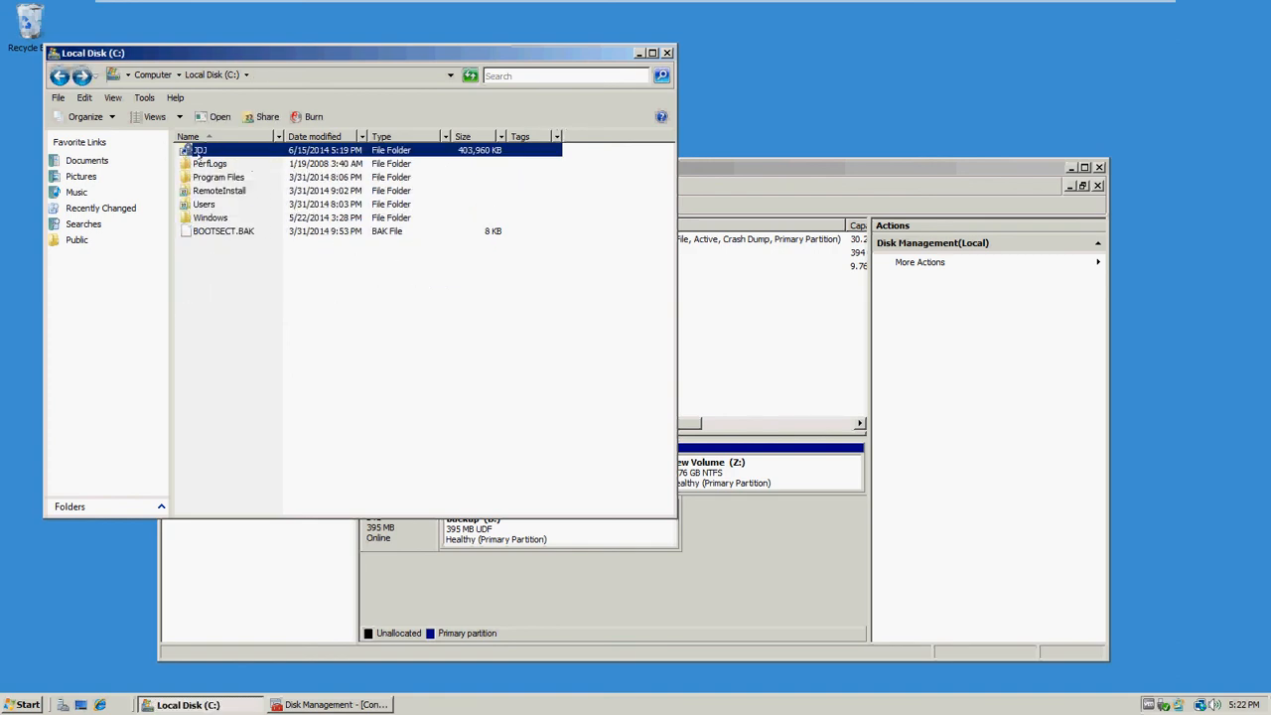
left_click(198, 150)
left_click(183, 189)
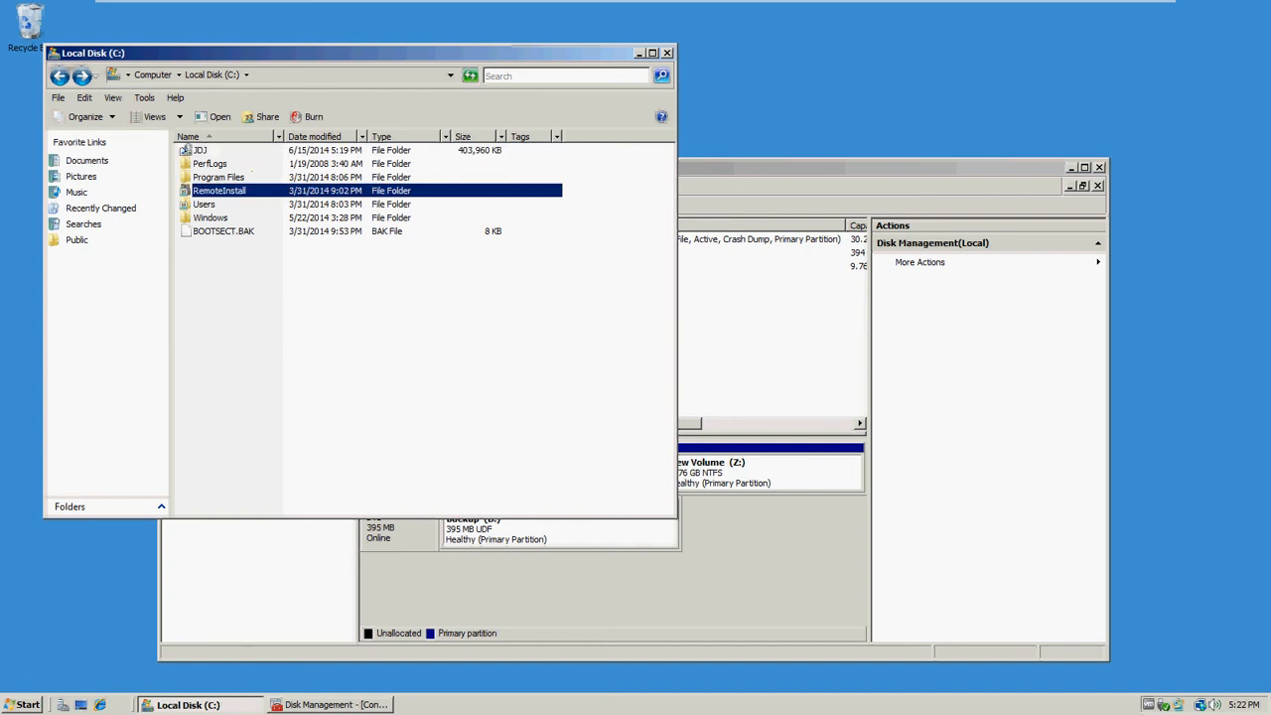
left_click(185, 151)
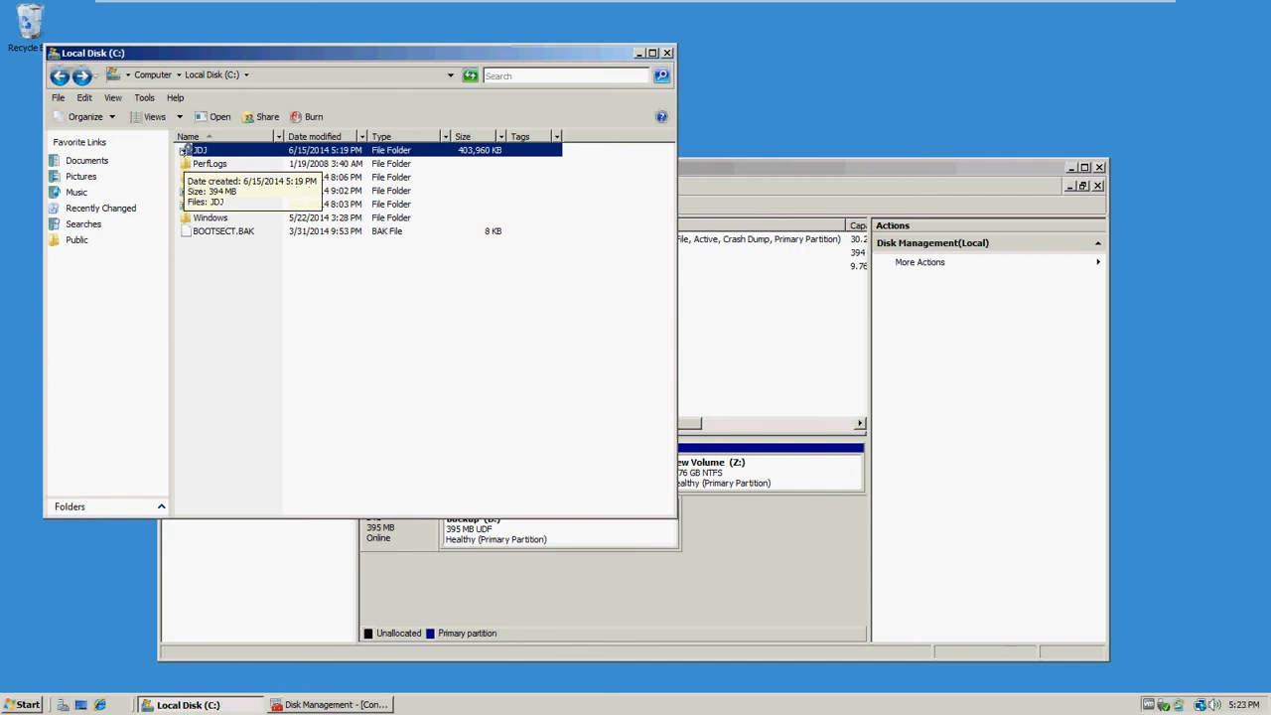
key("w")
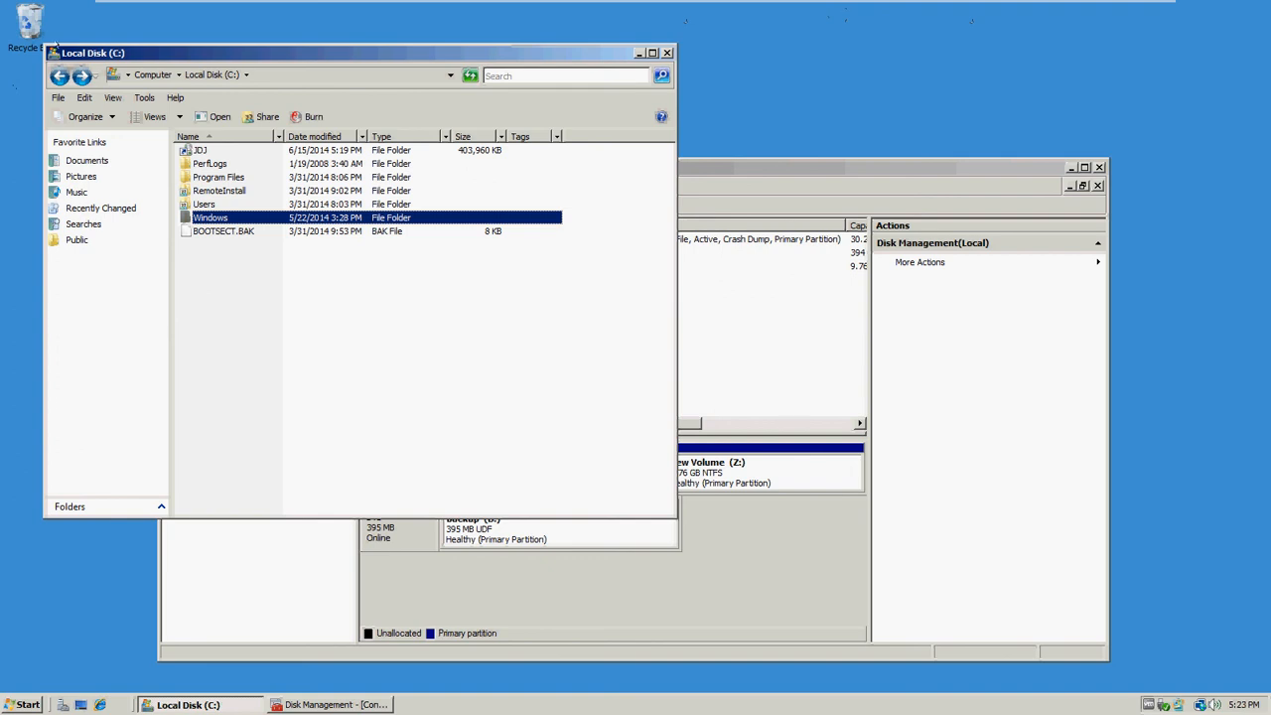
Step: Examine the general, sharing, previous versions and customization properties of the mounted JDJ folder
right_click(197, 151)
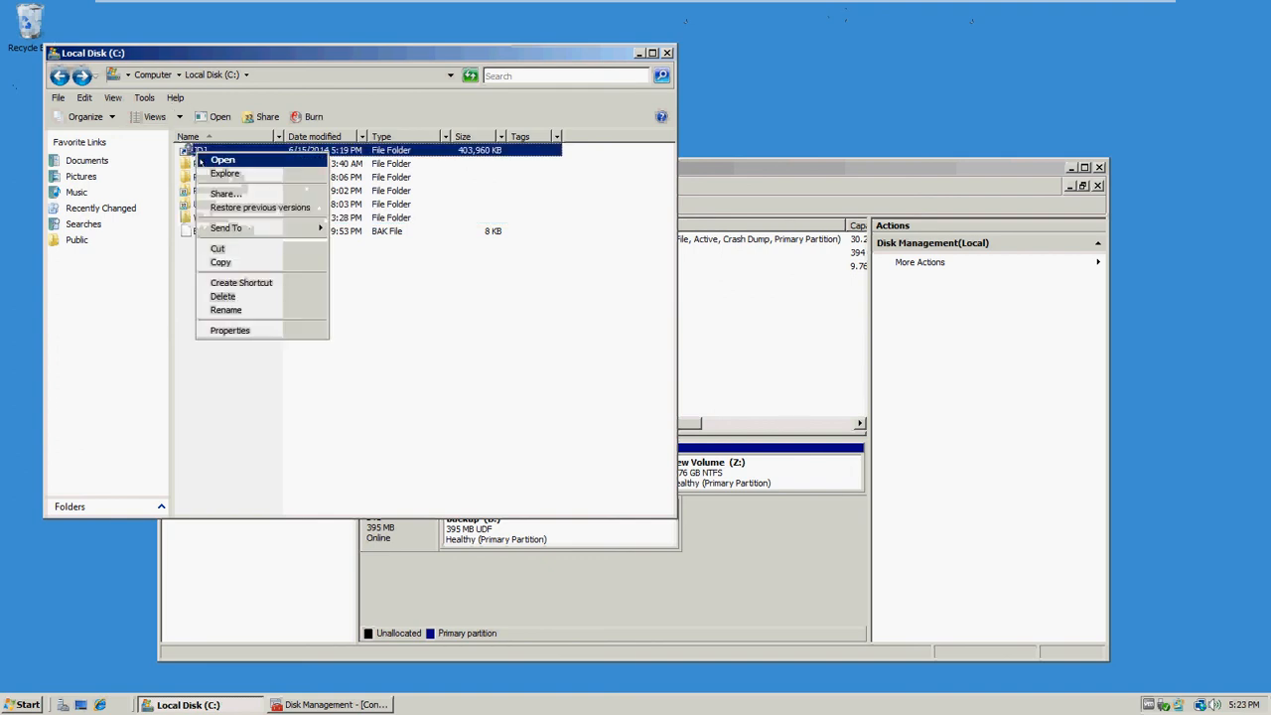
left_click(230, 330)
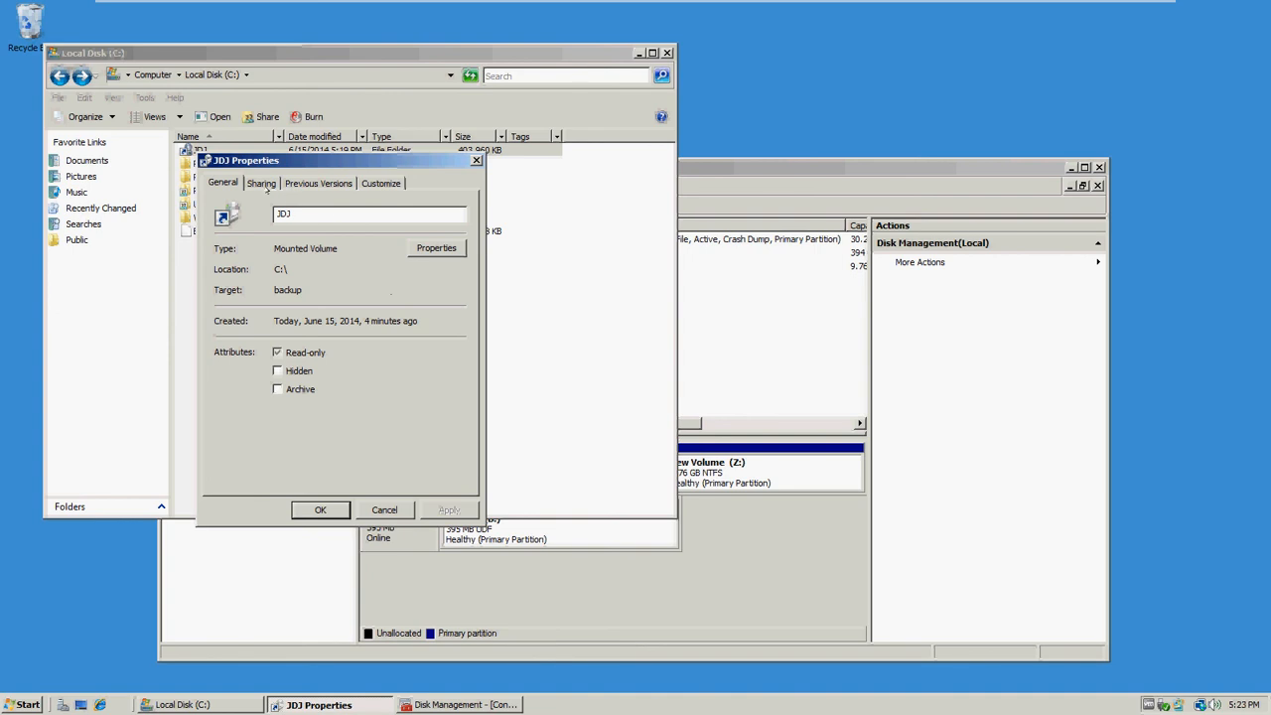
left_click(262, 184)
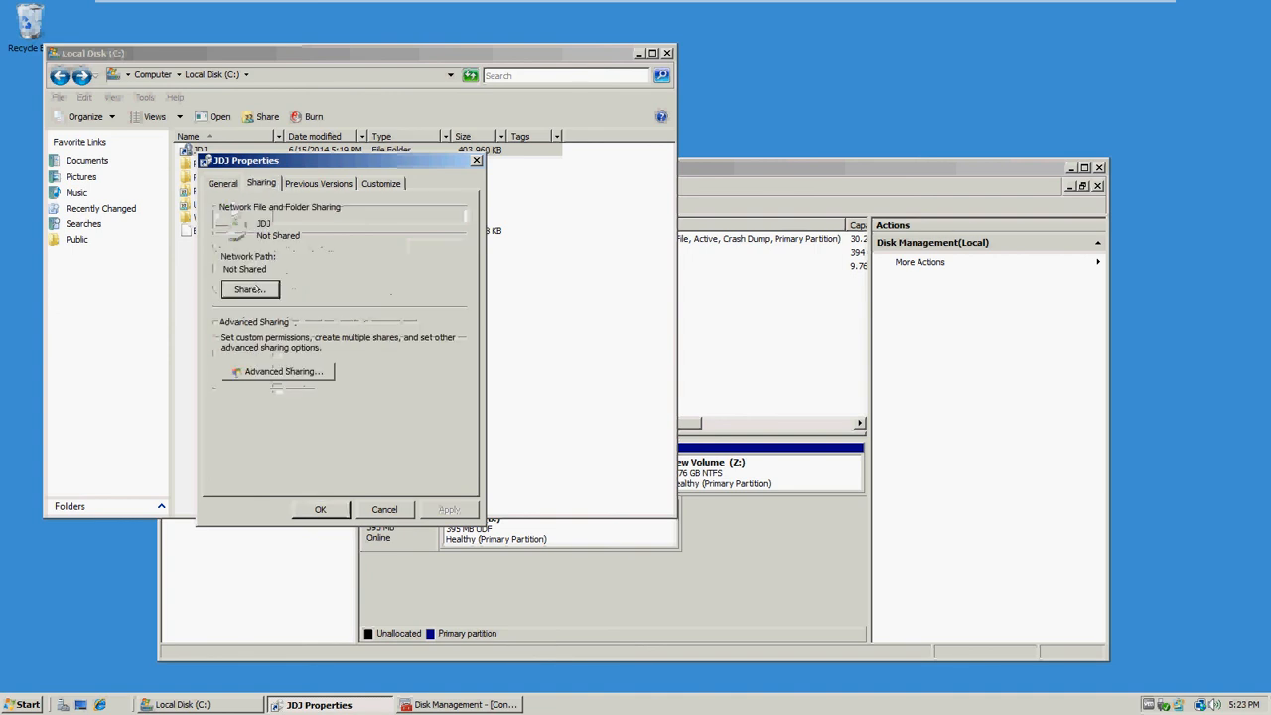
left_click(303, 185)
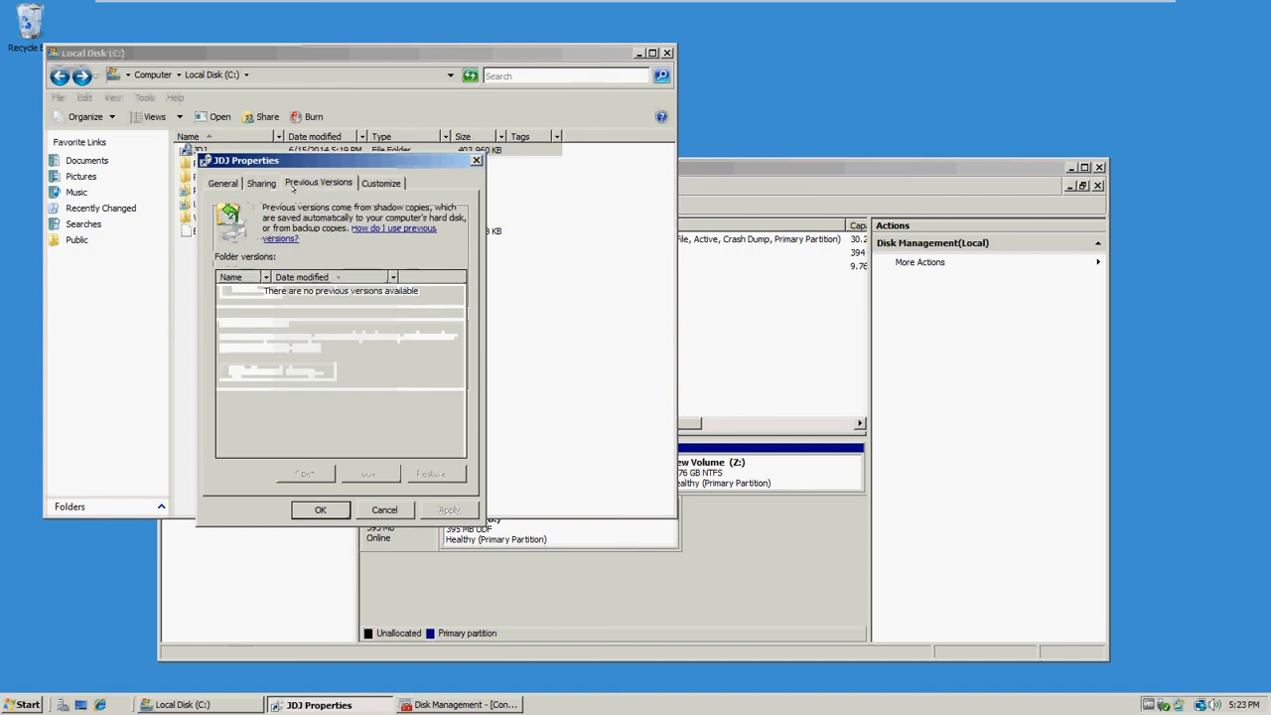
left_click(373, 184)
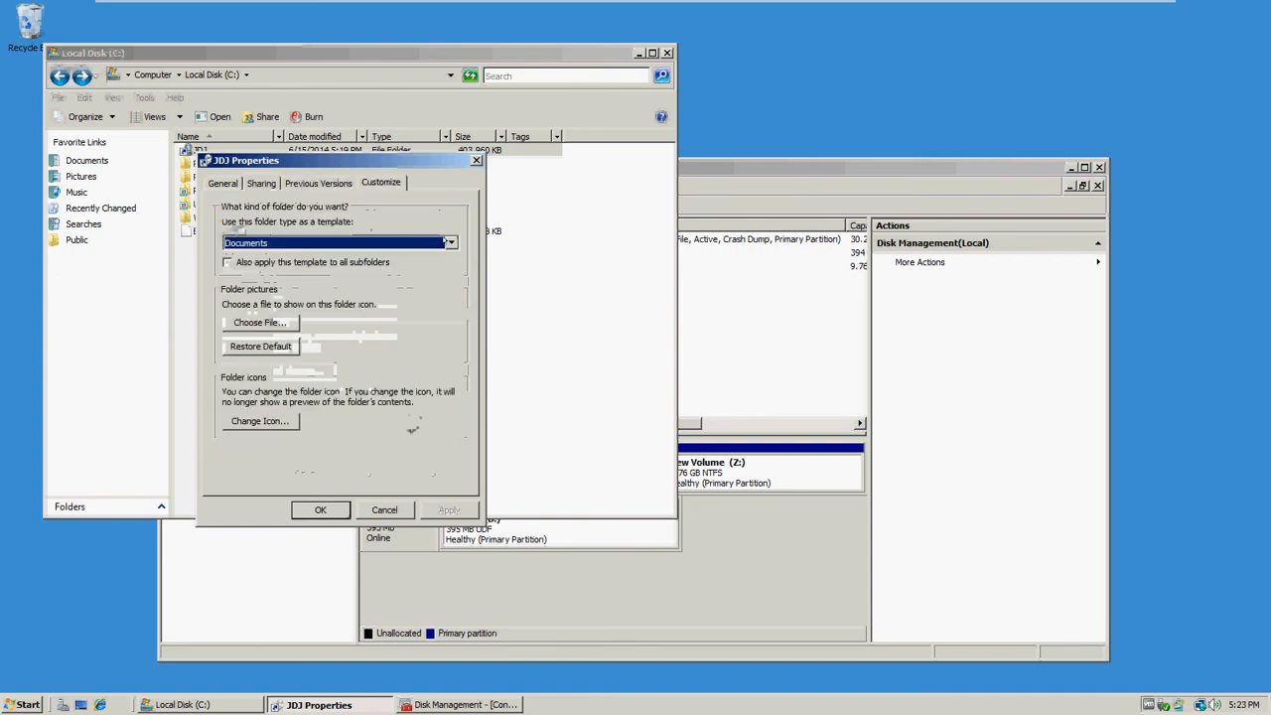
left_click(450, 244)
left_click(447, 243)
left_click(224, 182)
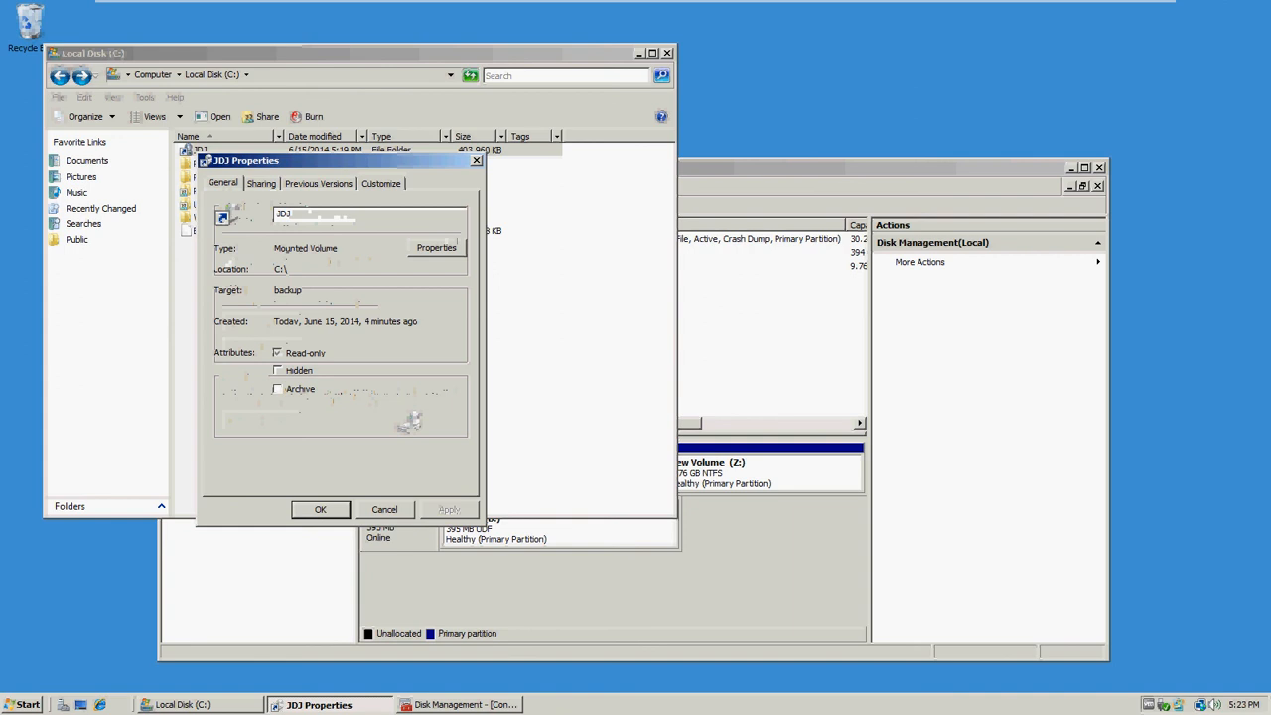
Step: View the properties of the backup volume mounted at C:\JDJ, and close both properties dialogs
left_click(433, 249)
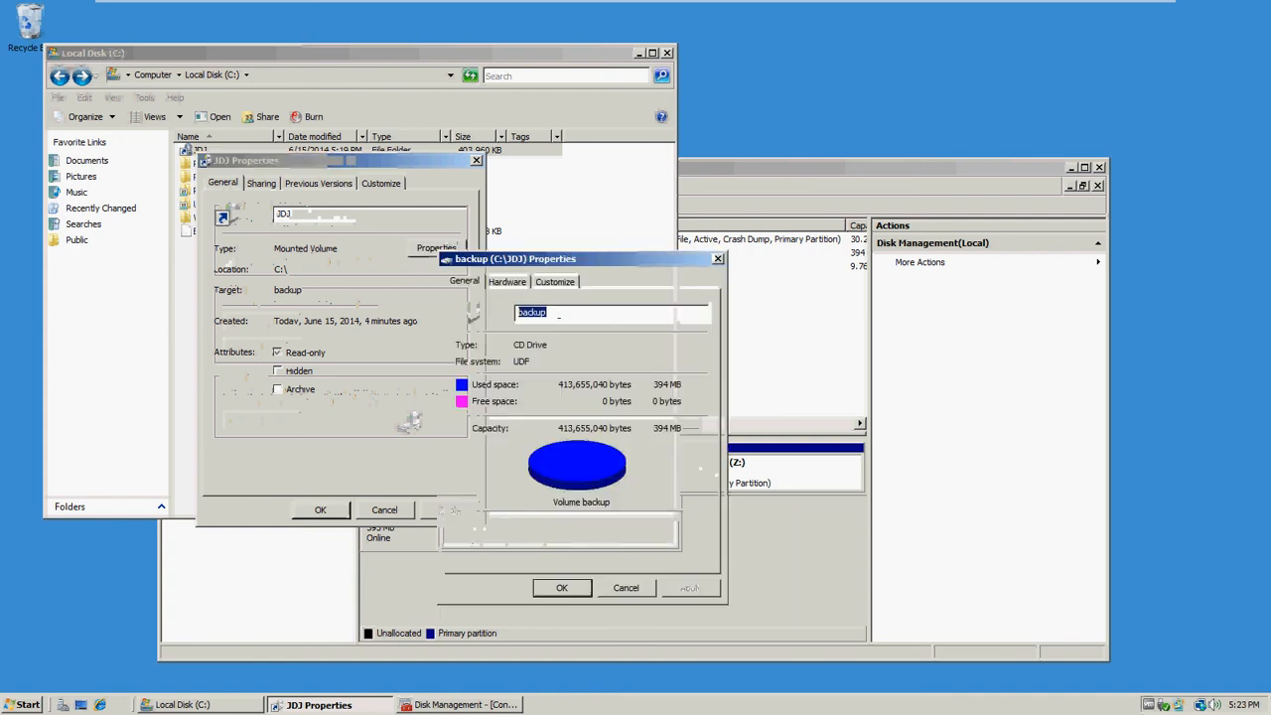
left_click(718, 258)
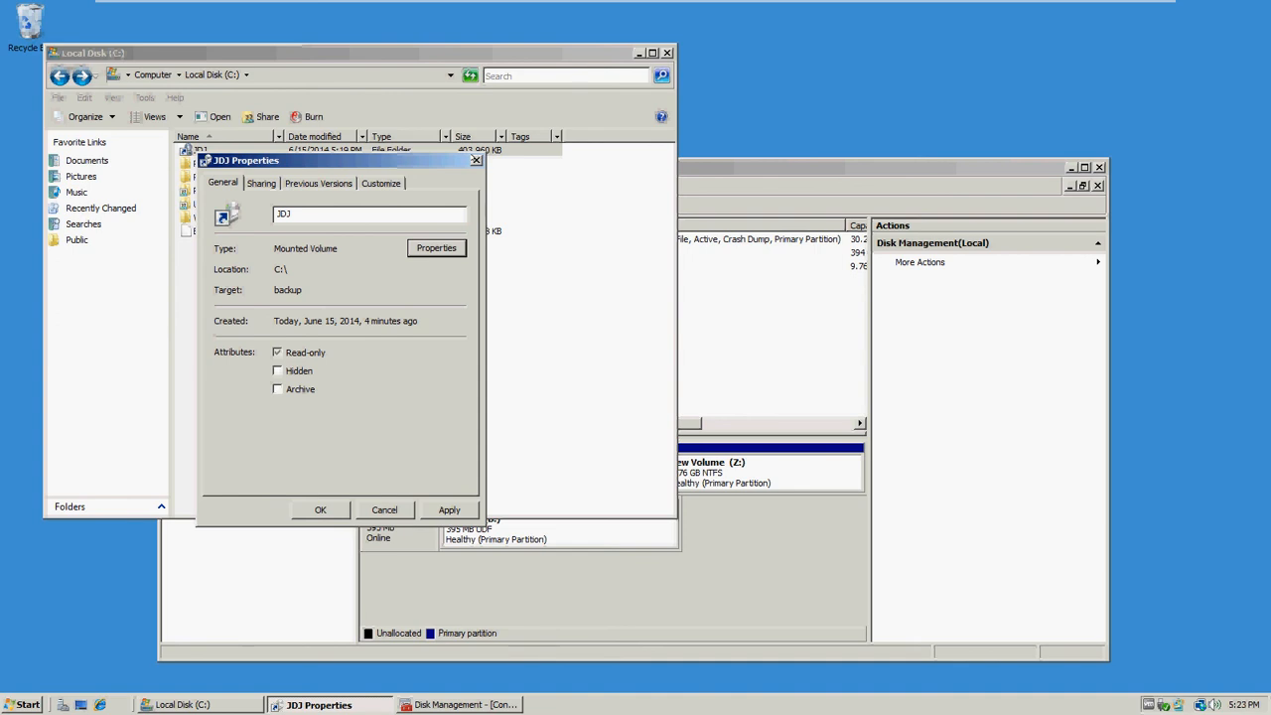
left_click(476, 160)
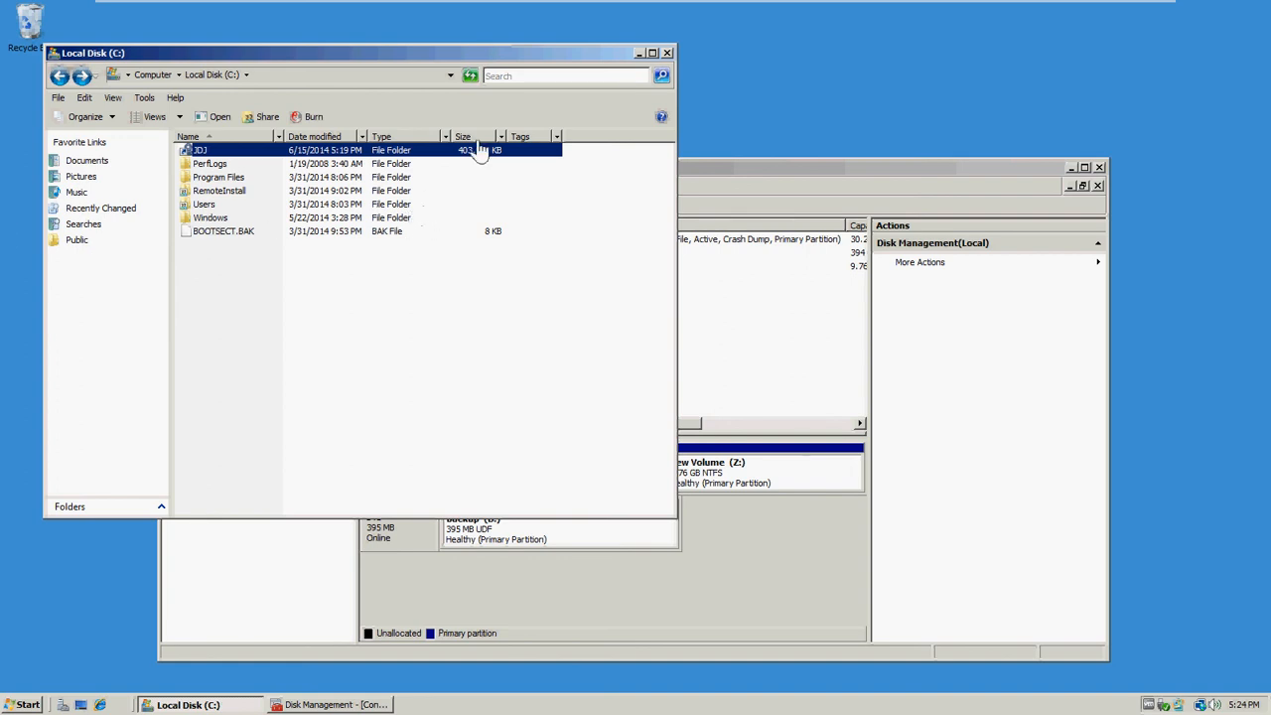
Step: Close the Local Disk (C:) window and Disk Management without saving the console settings
left_click(667, 53)
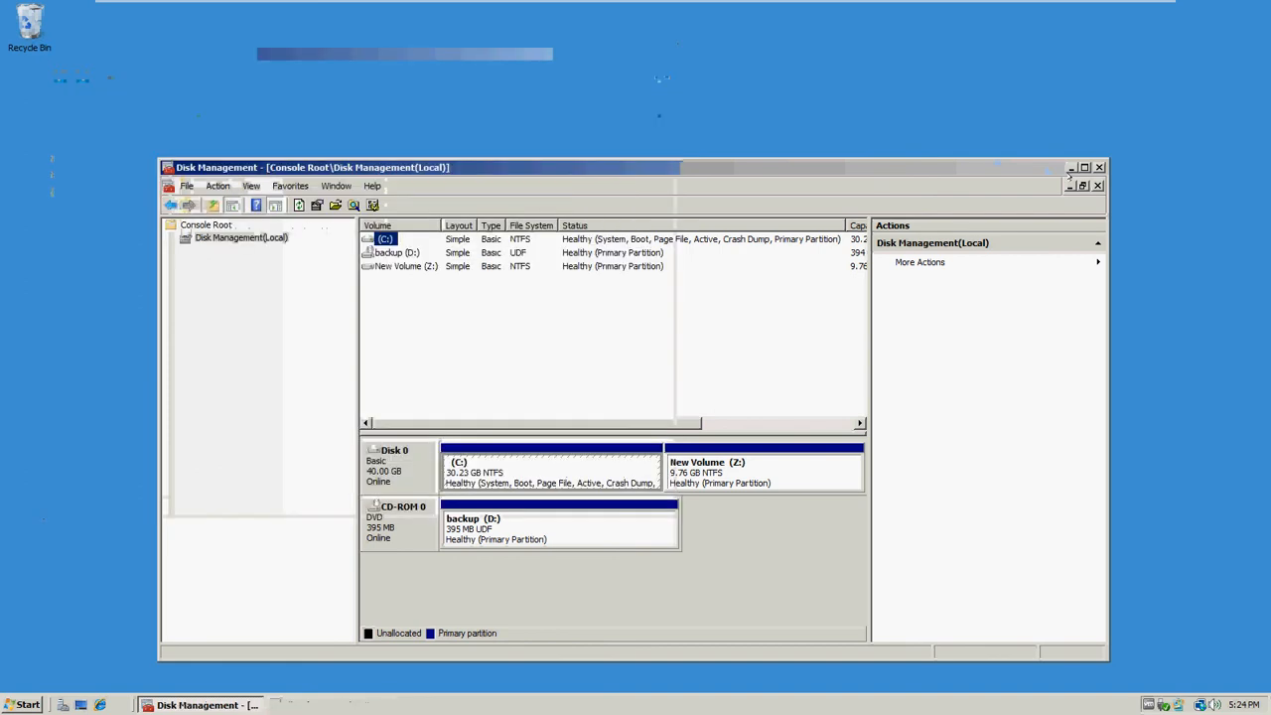
left_click(1100, 168)
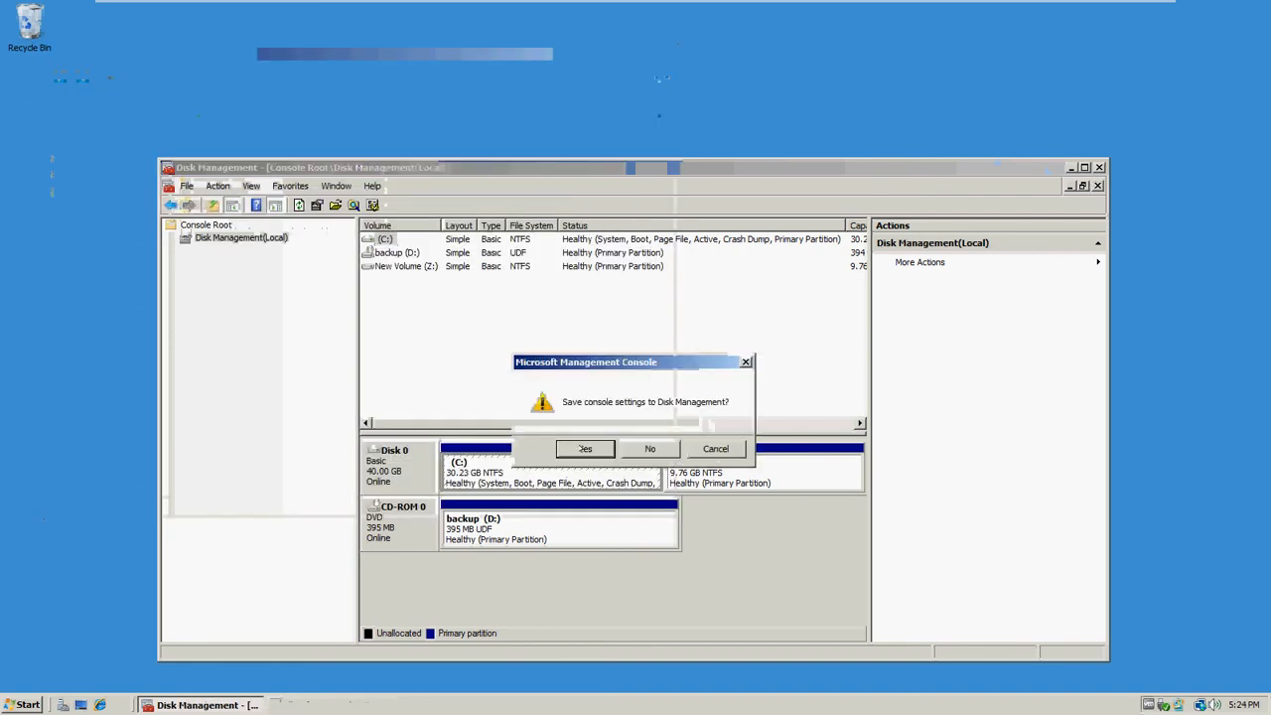
left_click(653, 450)
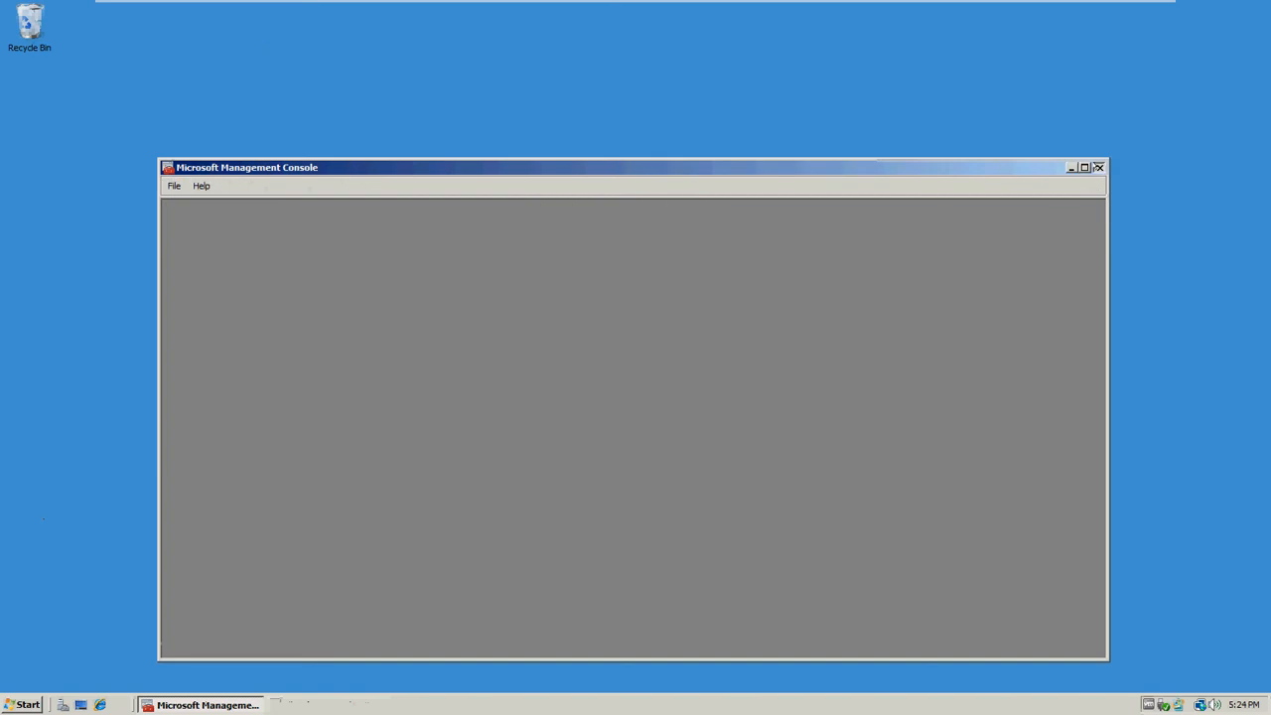
left_click(1099, 168)
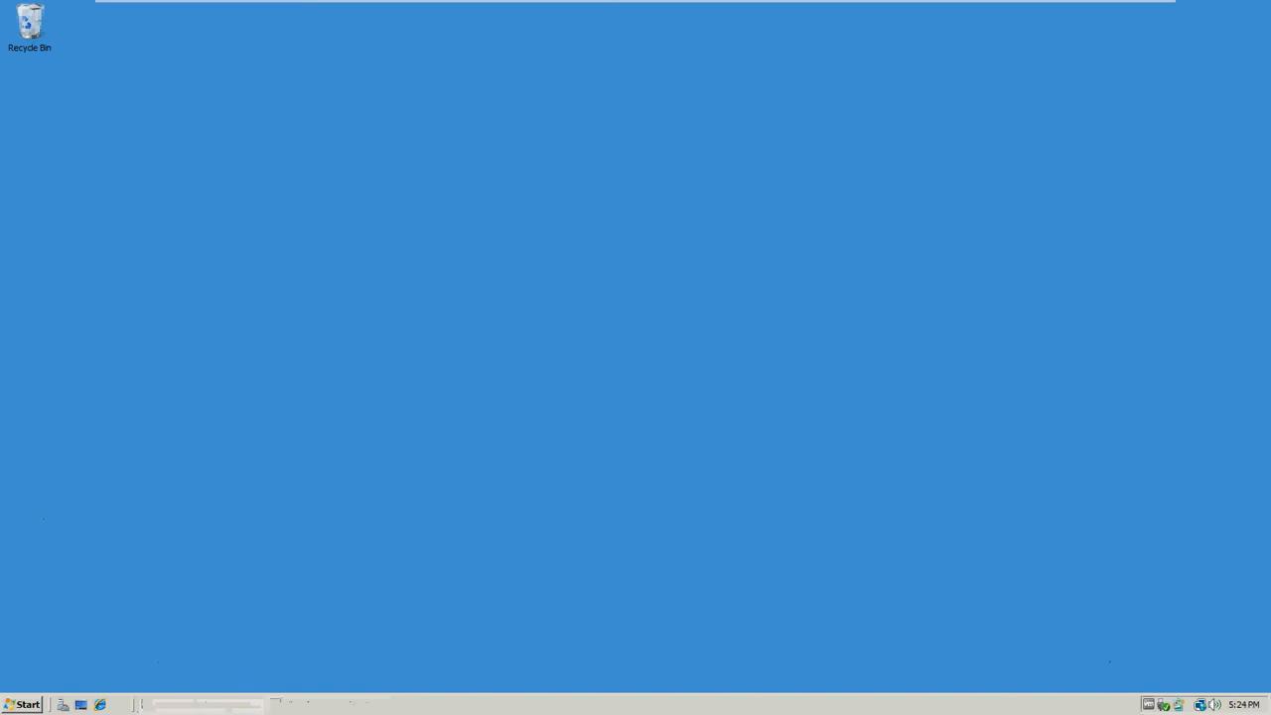